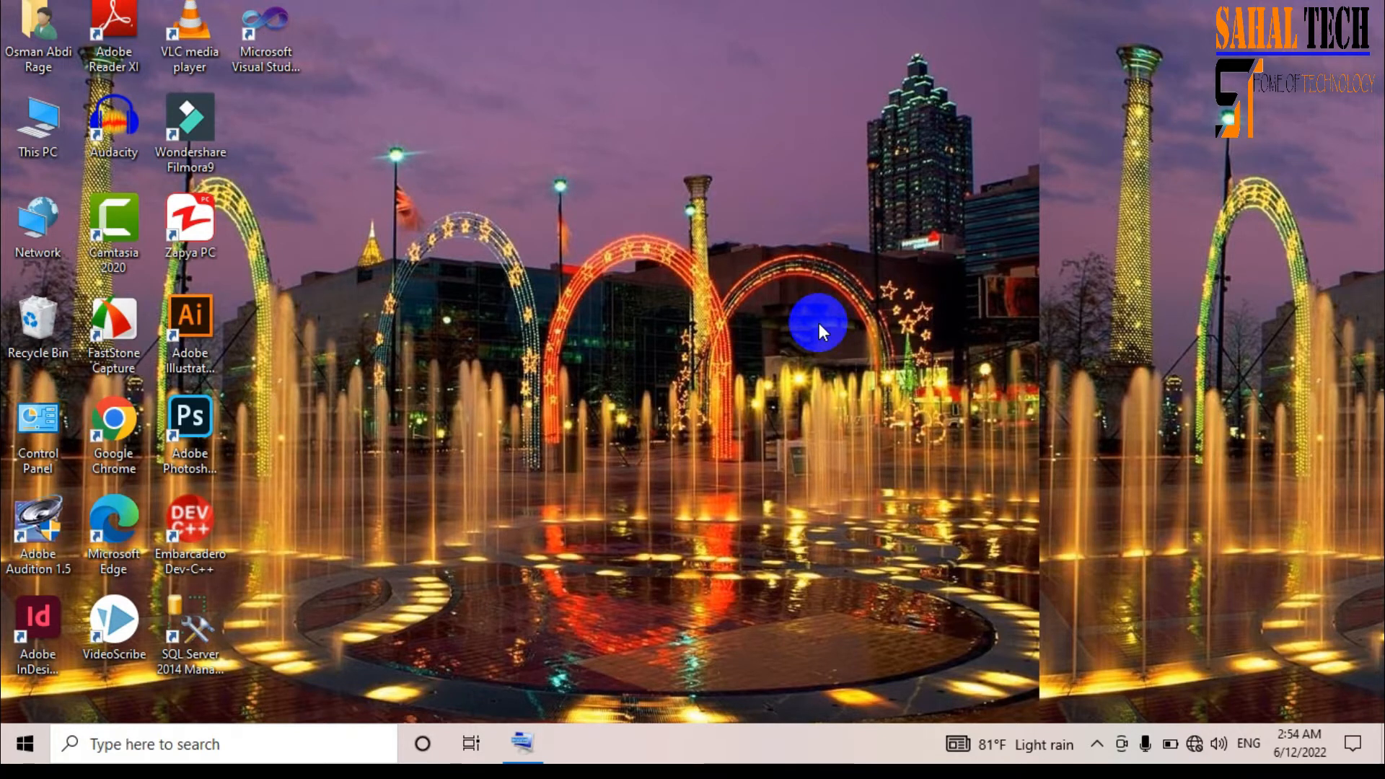
- Search the computer for Word and launch Microsoft Word 2010 with a blank document
left_click(251, 745)
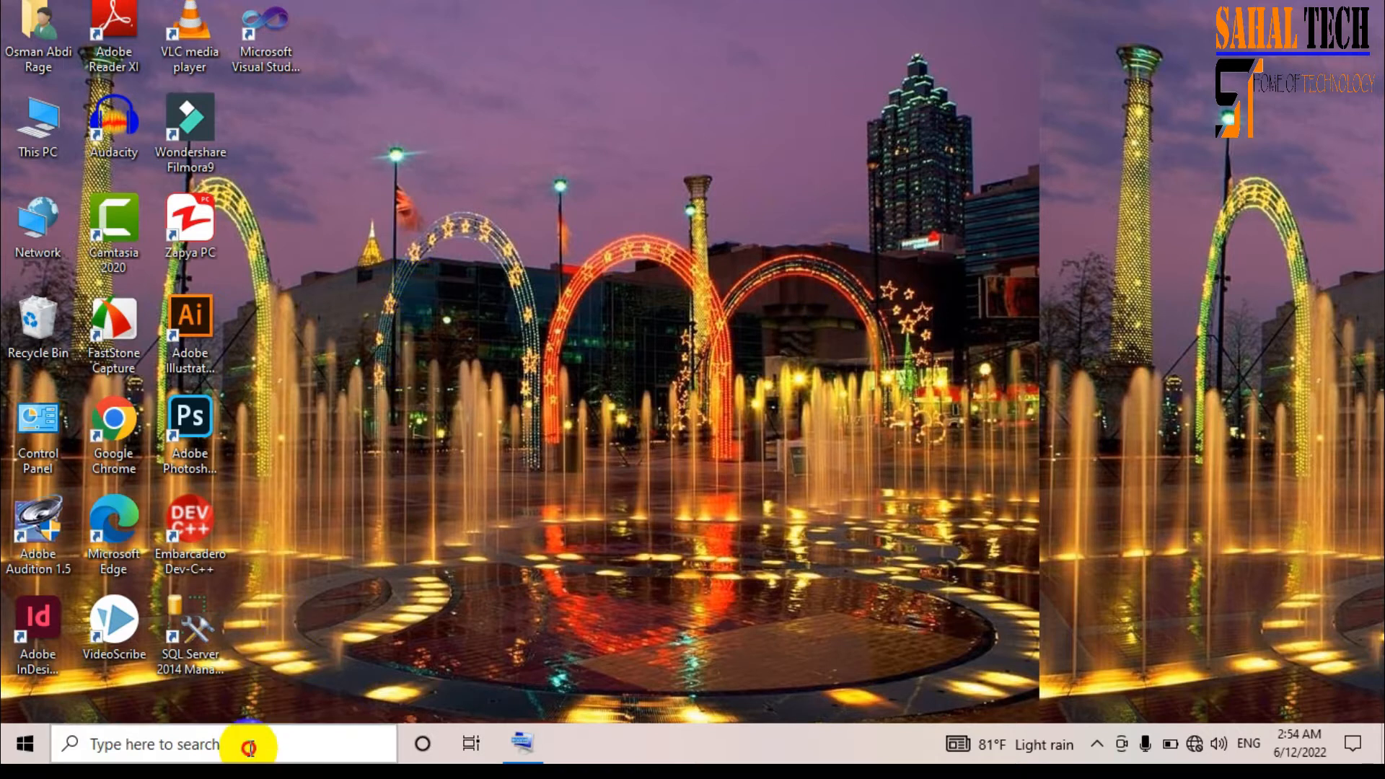
type("wo")
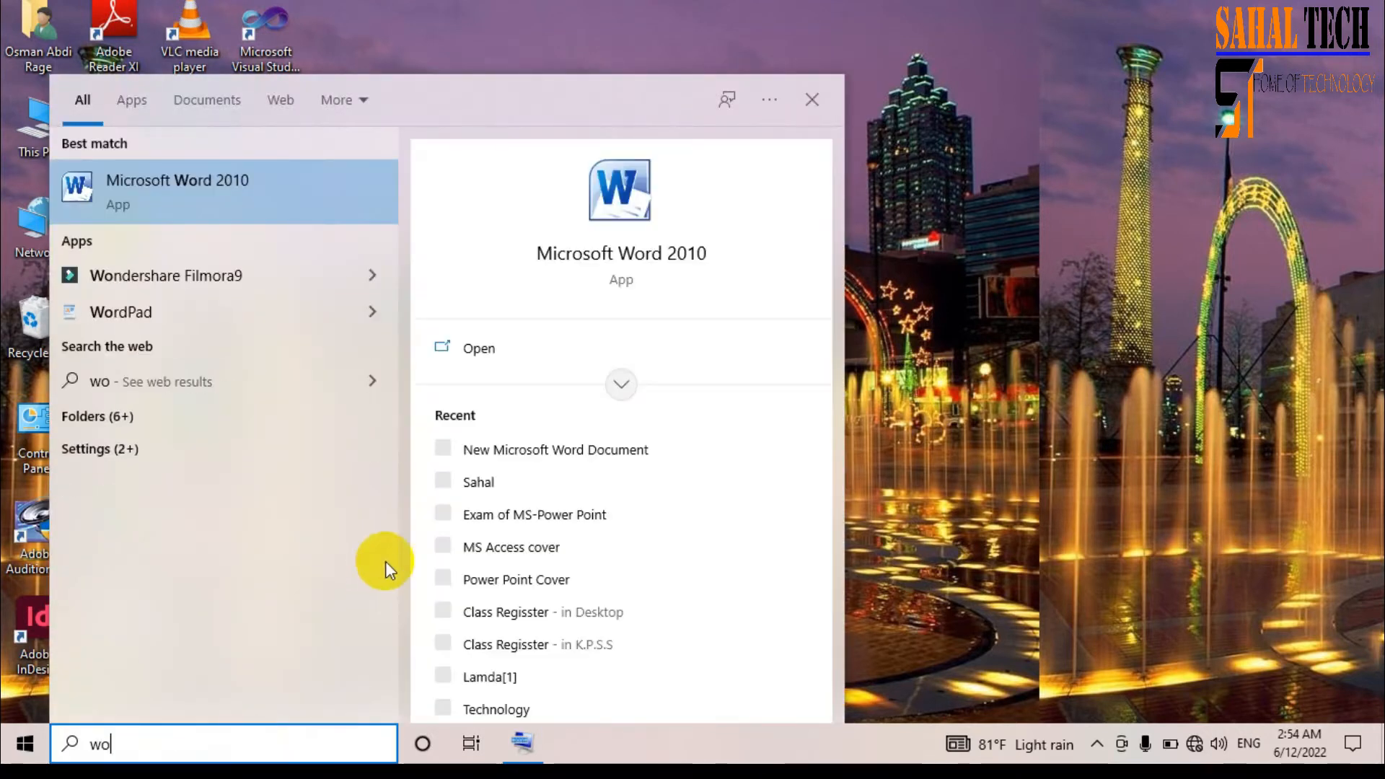
left_click(340, 193)
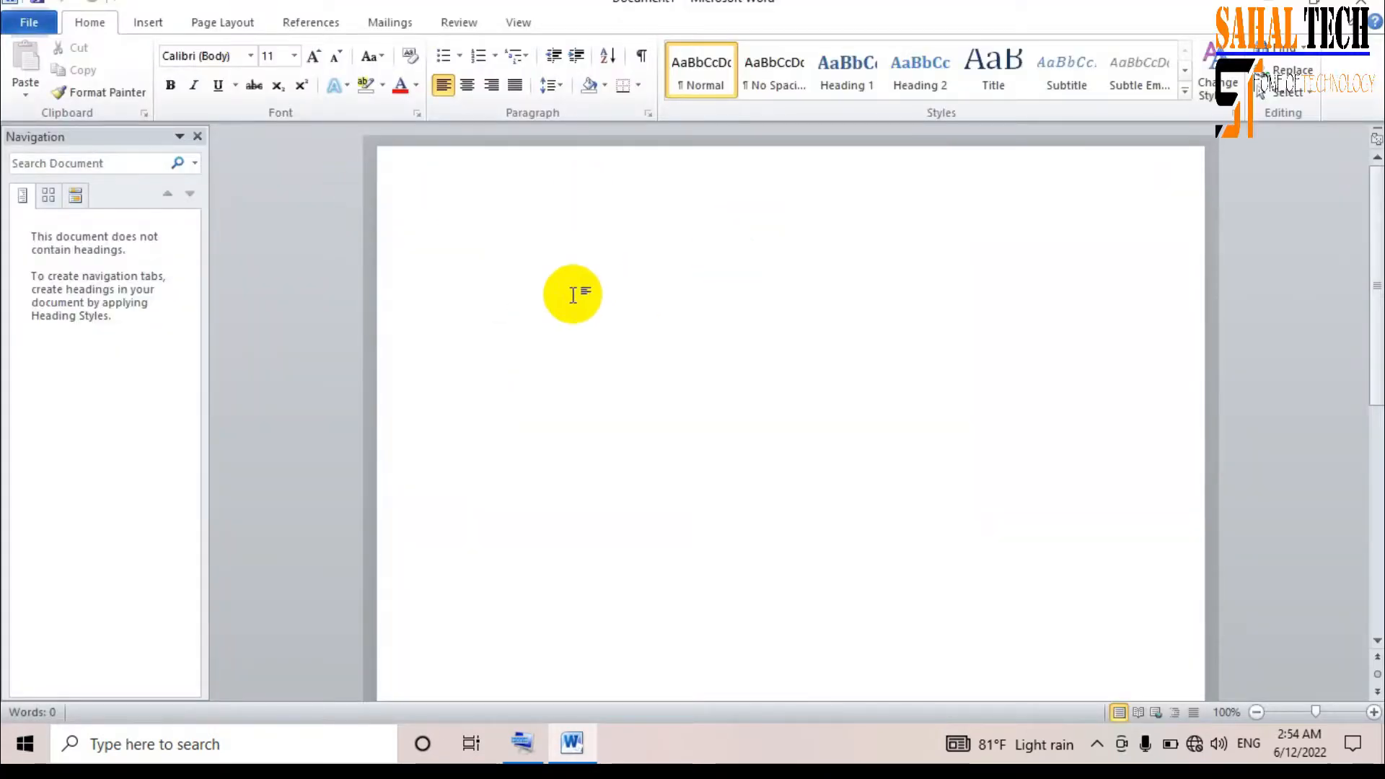
- Generate five paragraphs of sample text in the blank document with the formula =rand(5)
type("=")
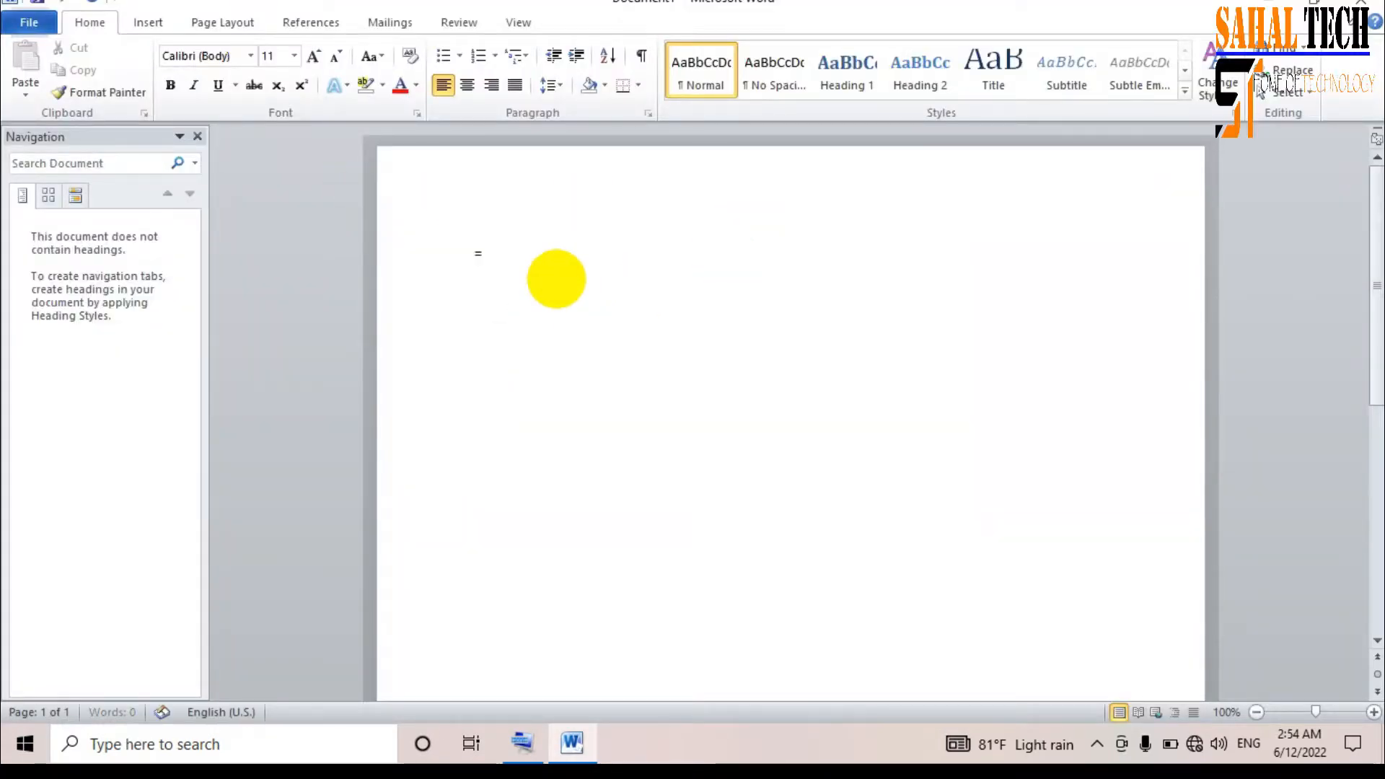
type("rand(")
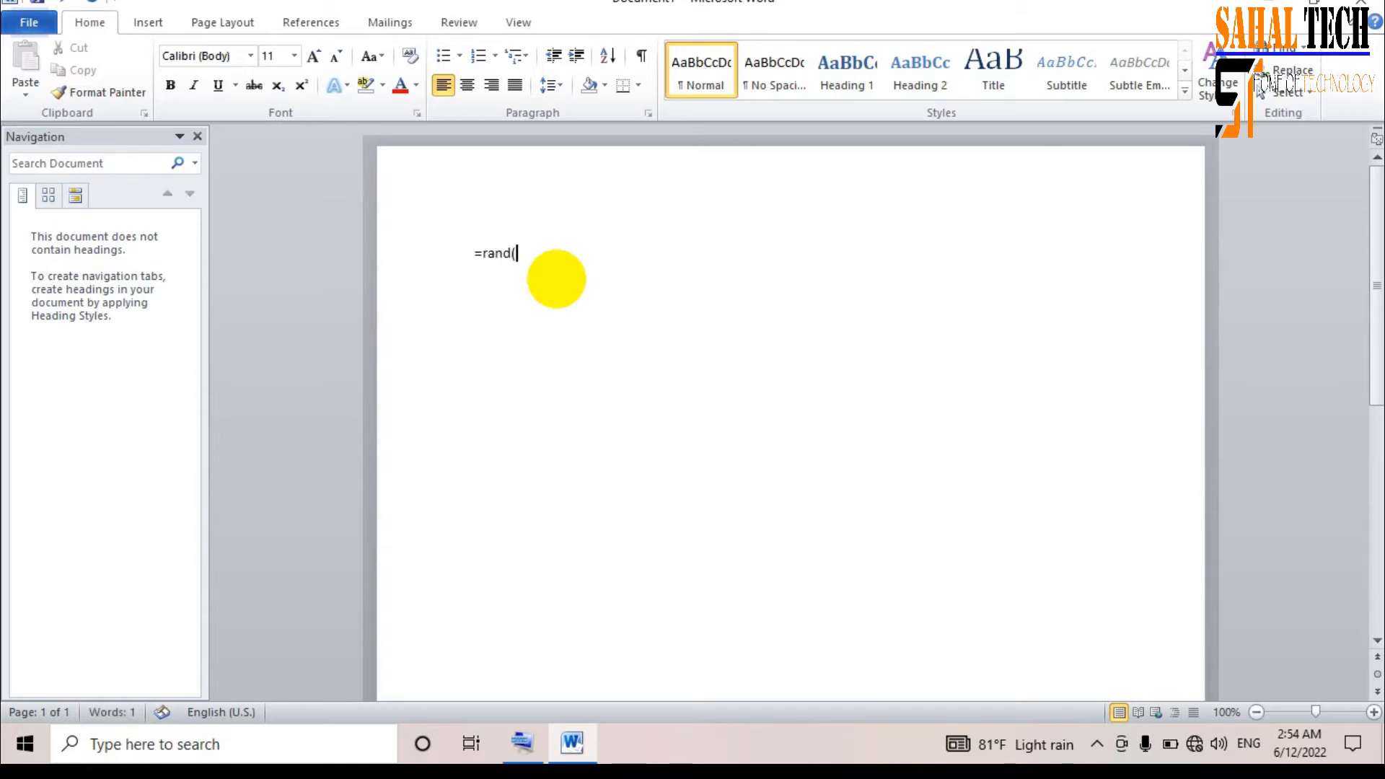
type("5)")
key("Return")
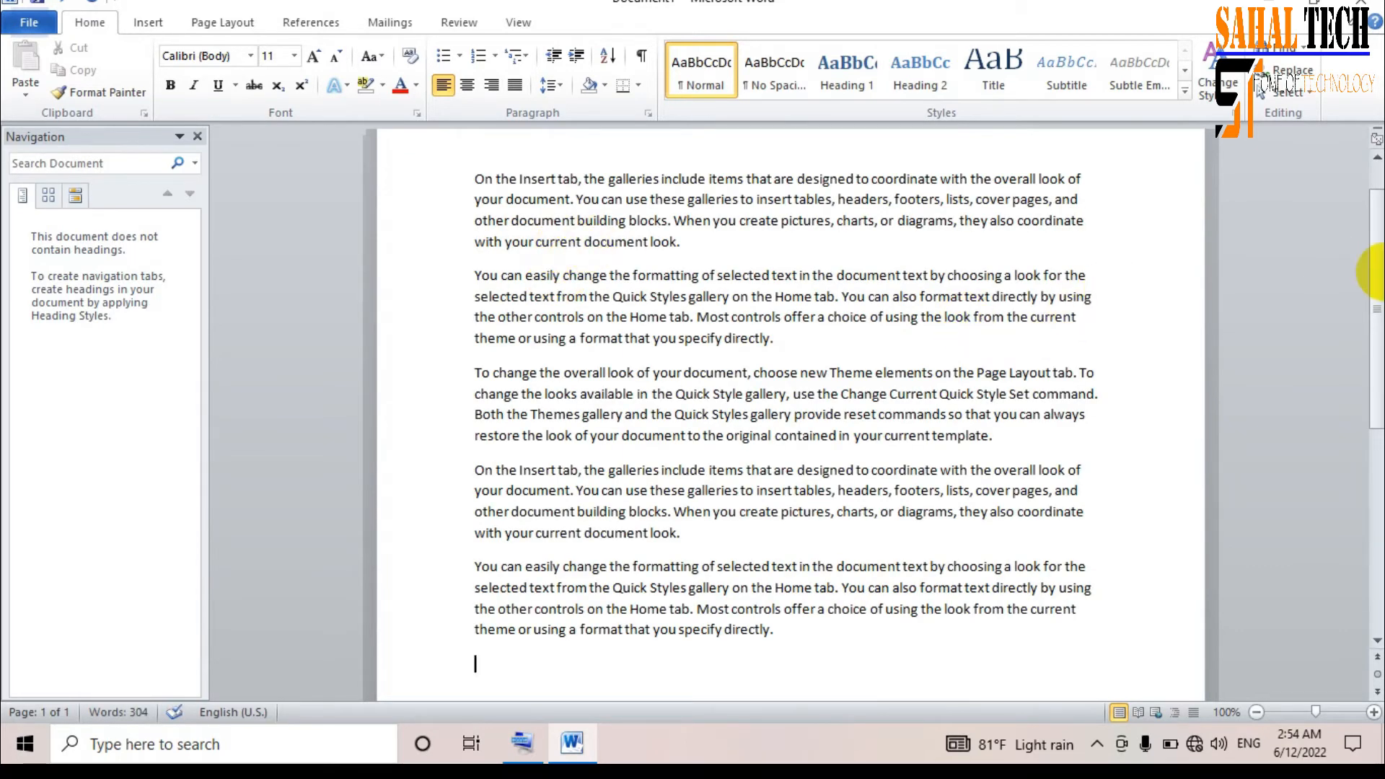
left_click_drag(1376, 288, 1373, 234)
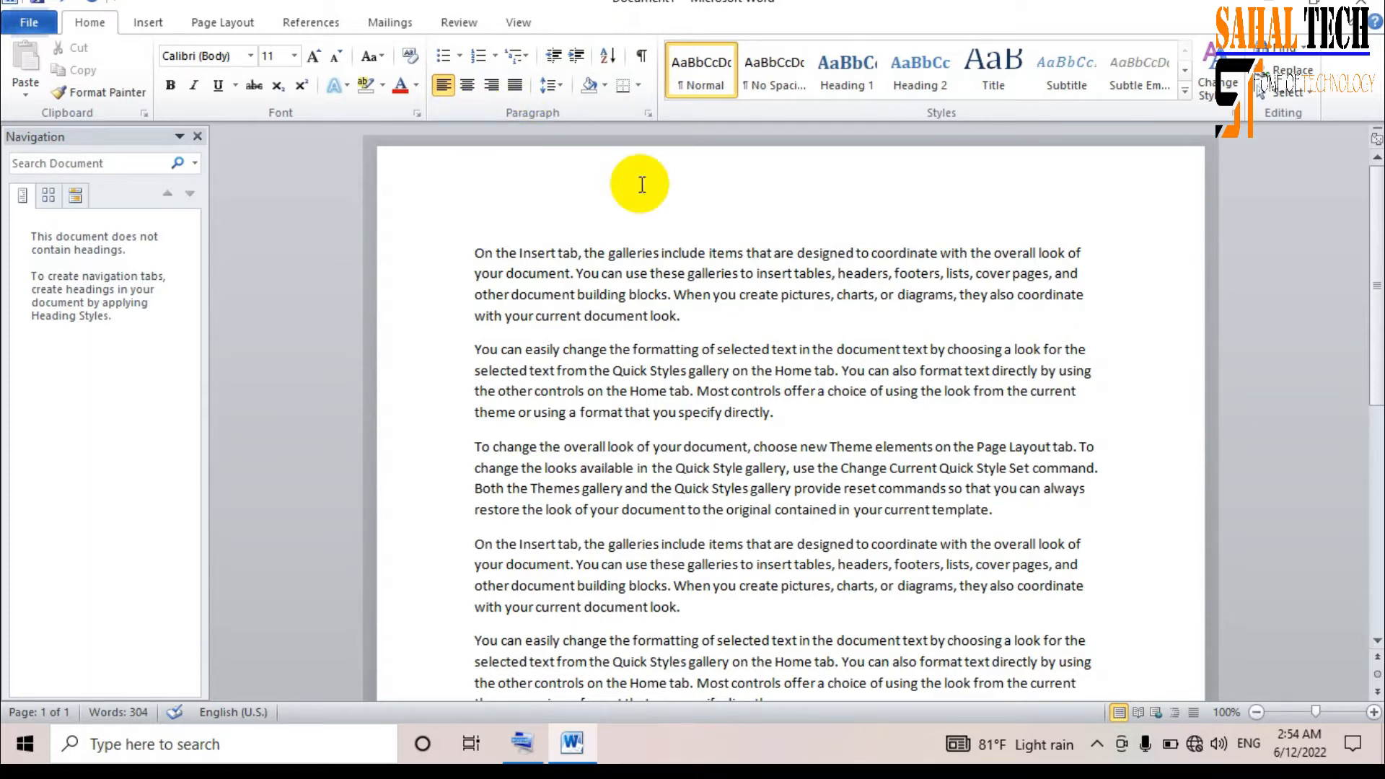
- Define a new bullet using the heart character (code 169) of the Symbol font and apply it to the first paragraph
left_click_drag(469, 245, 734, 320)
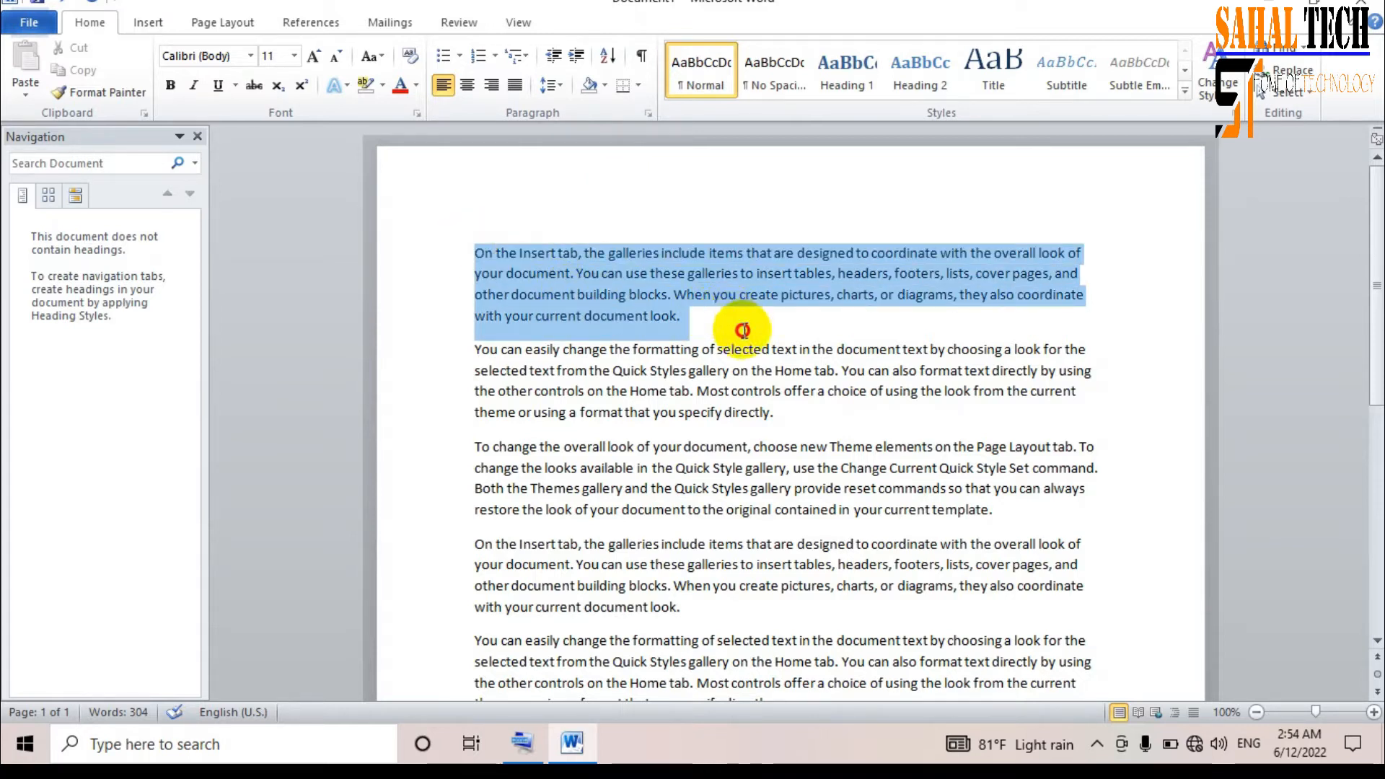
left_click(460, 58)
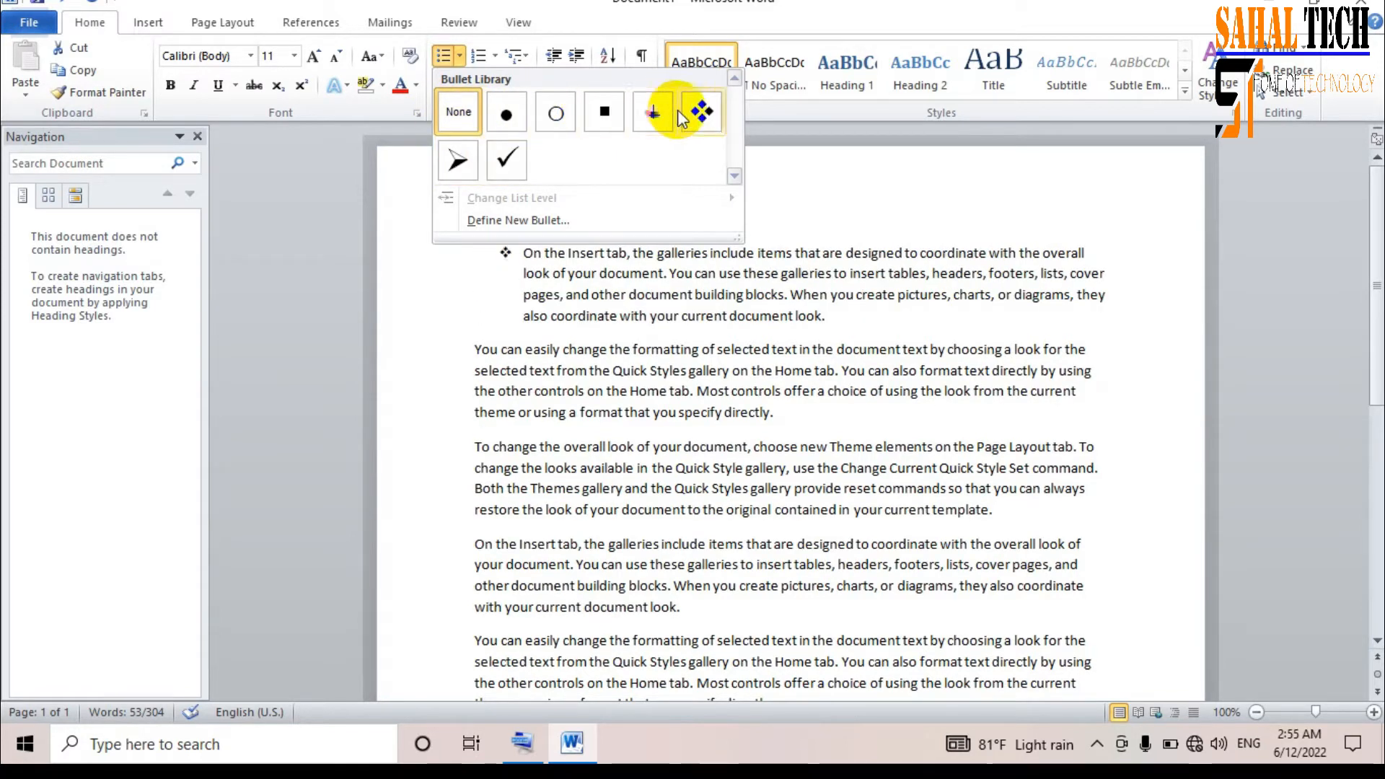
left_click(535, 221)
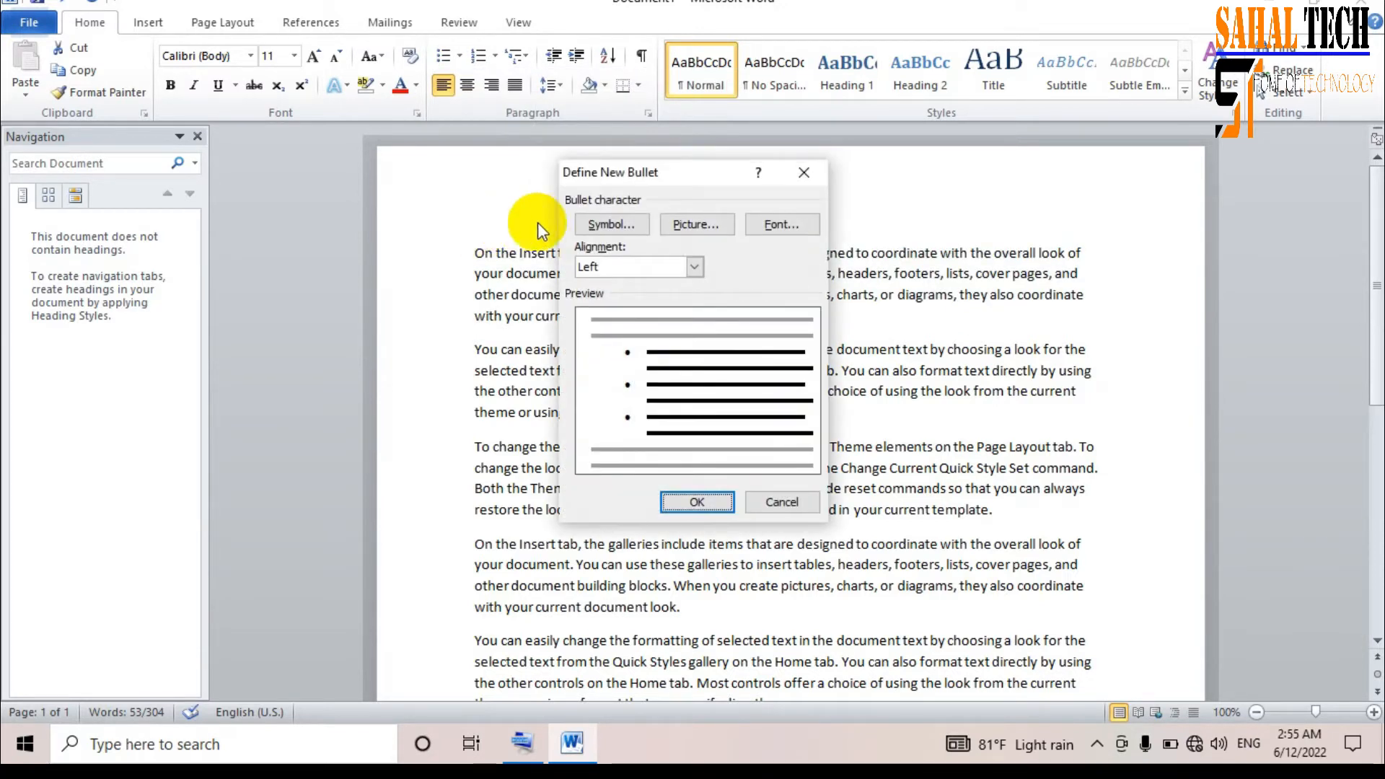
left_click(612, 225)
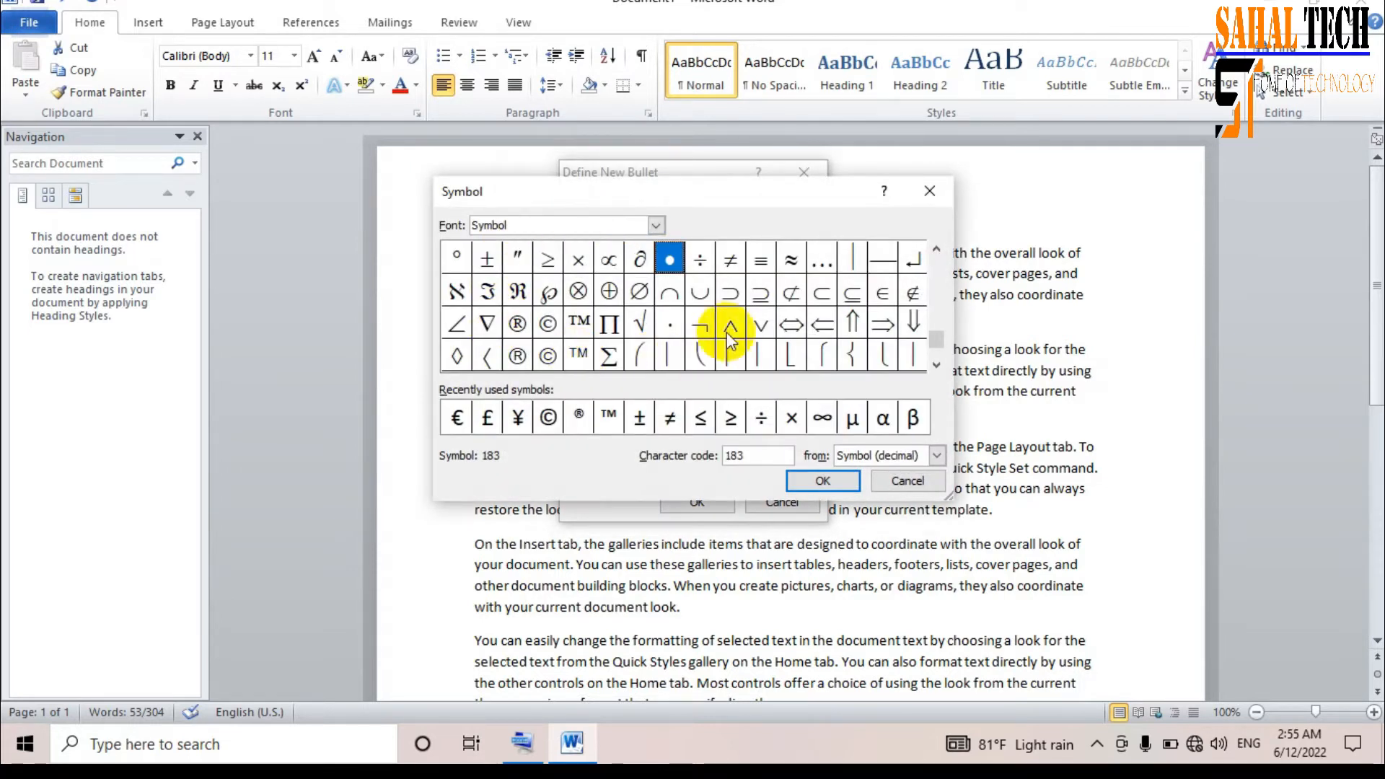
left_click(936, 343)
mouse_move(936, 343)
left_mouse_down()
mouse_move(928, 270)
mouse_move(928, 349)
left_mouse_up()
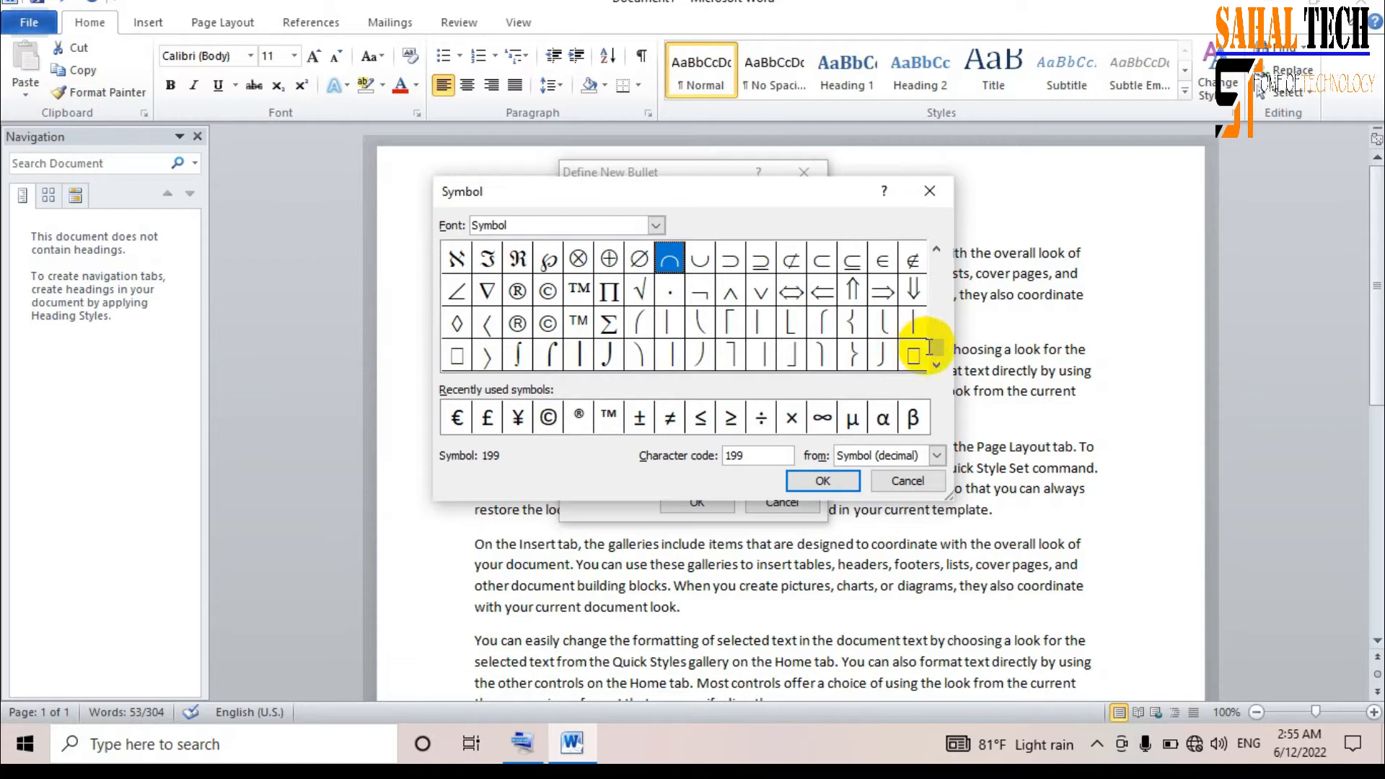
left_click_drag(941, 345, 933, 294)
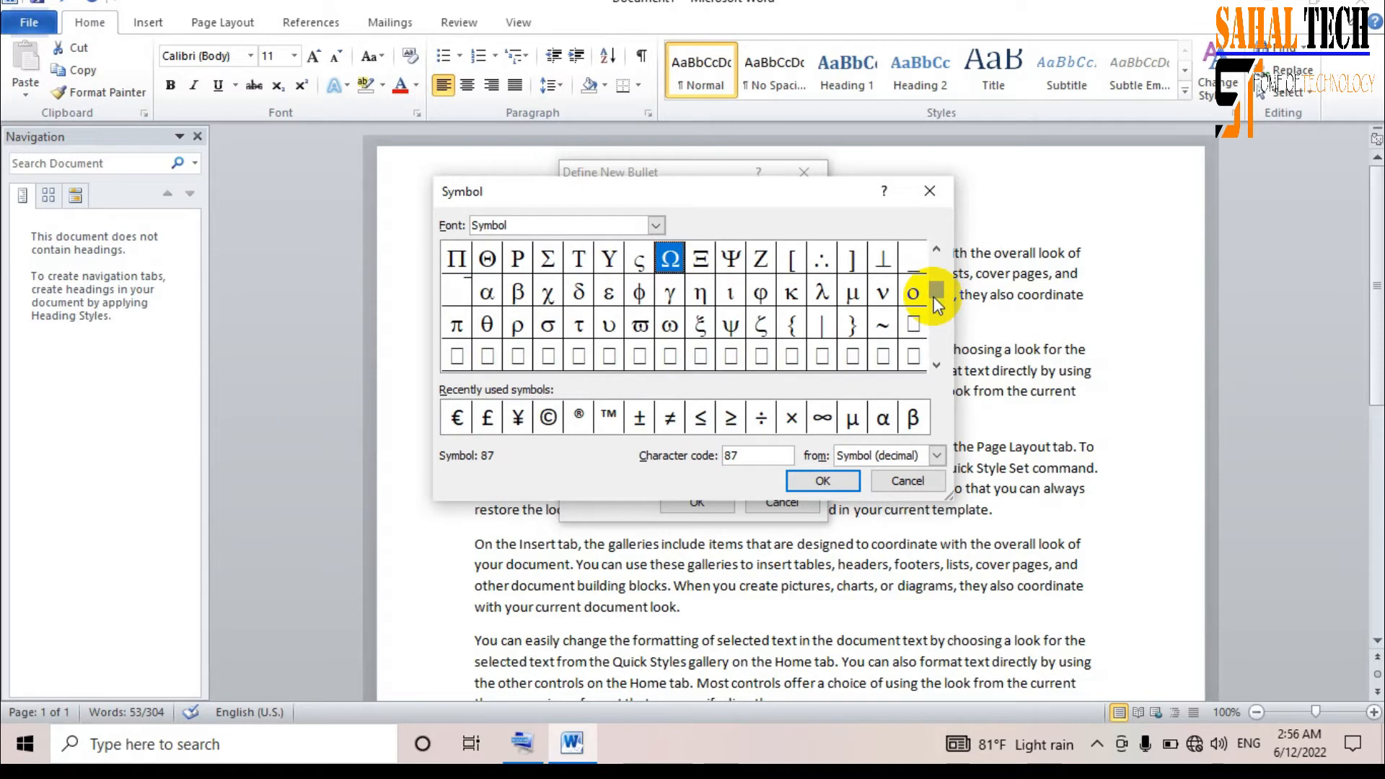
left_click_drag(933, 296, 934, 322)
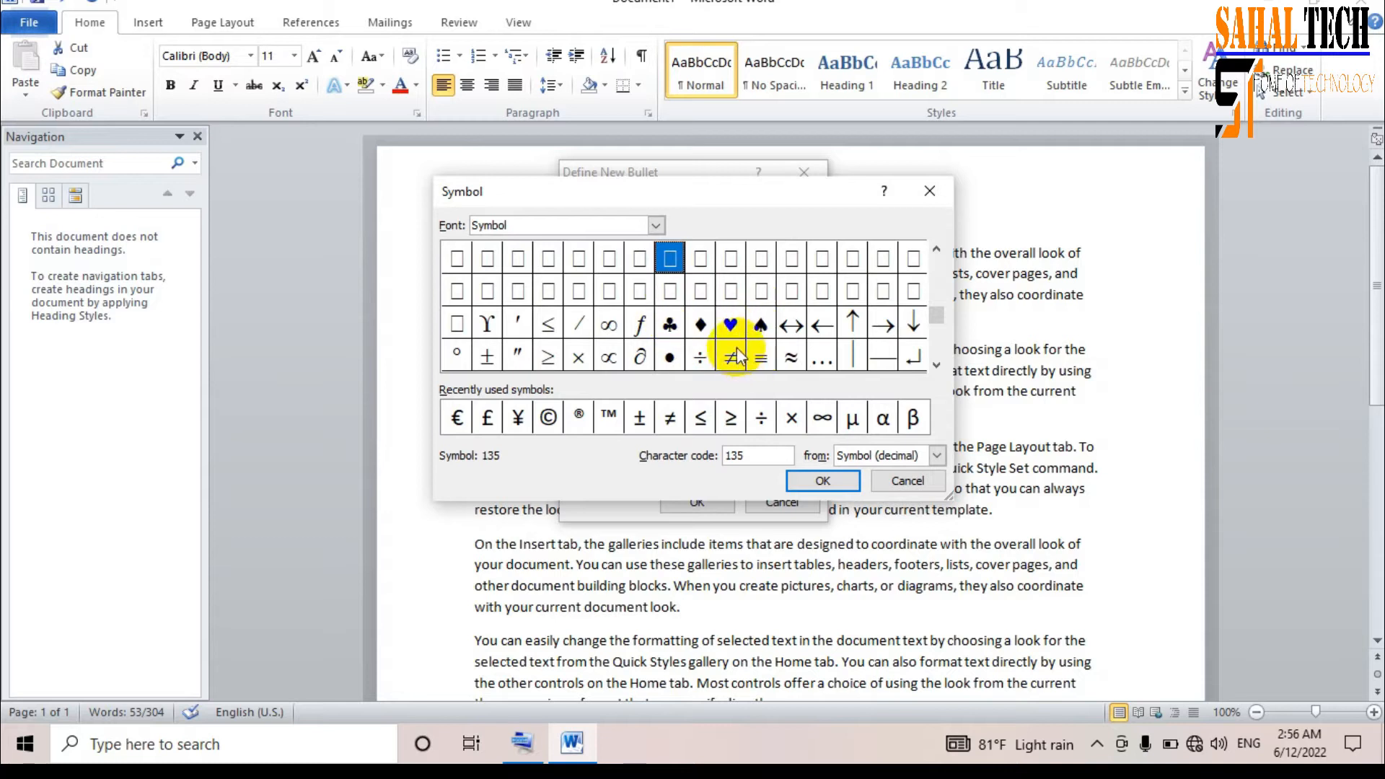
left_click(730, 326)
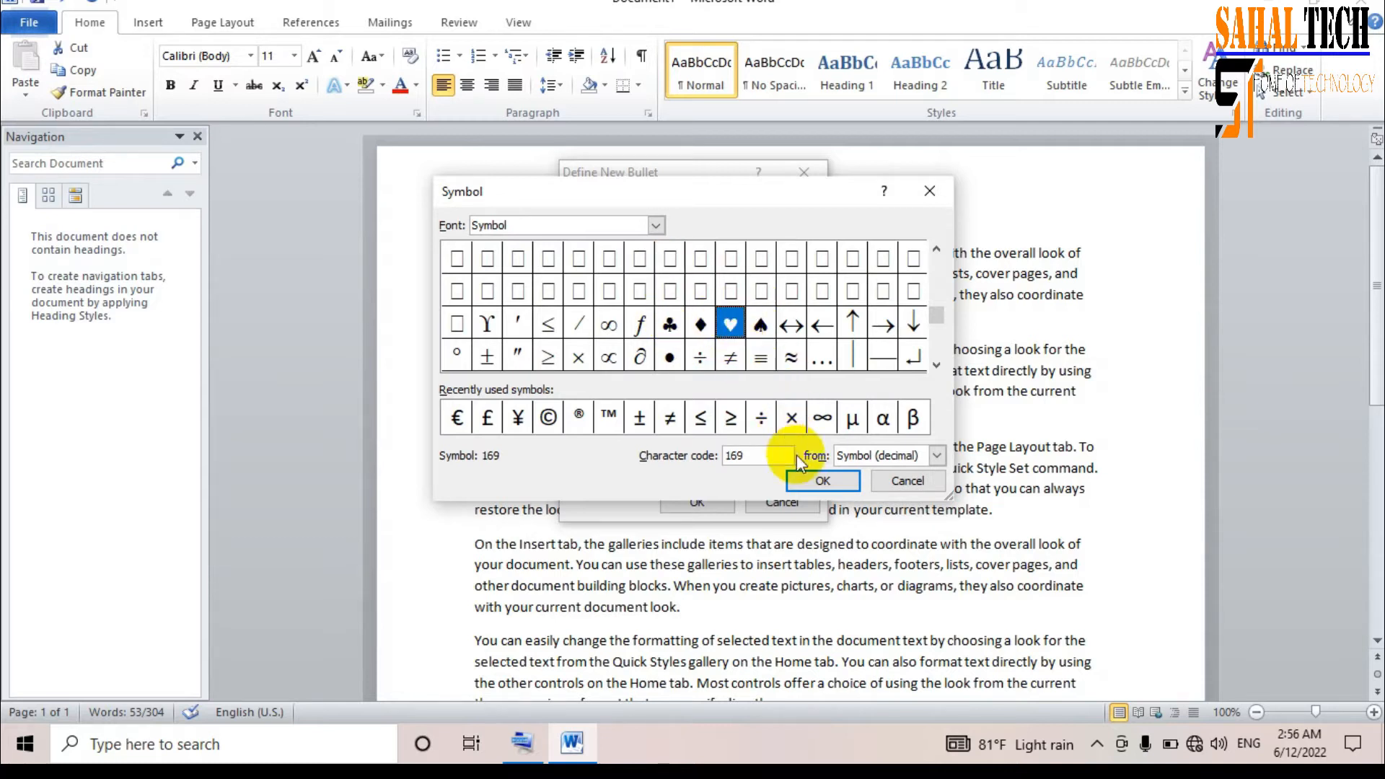
left_click(821, 482)
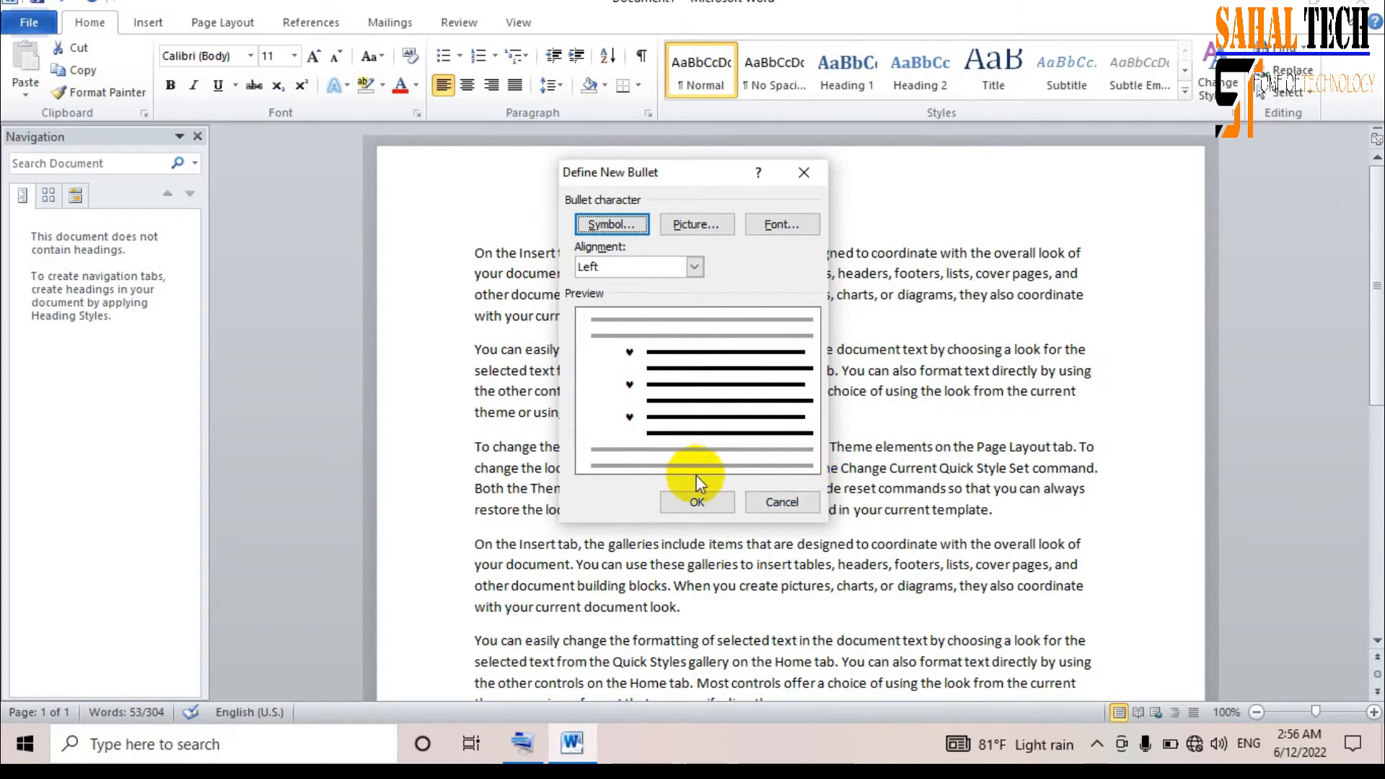
left_click(701, 499)
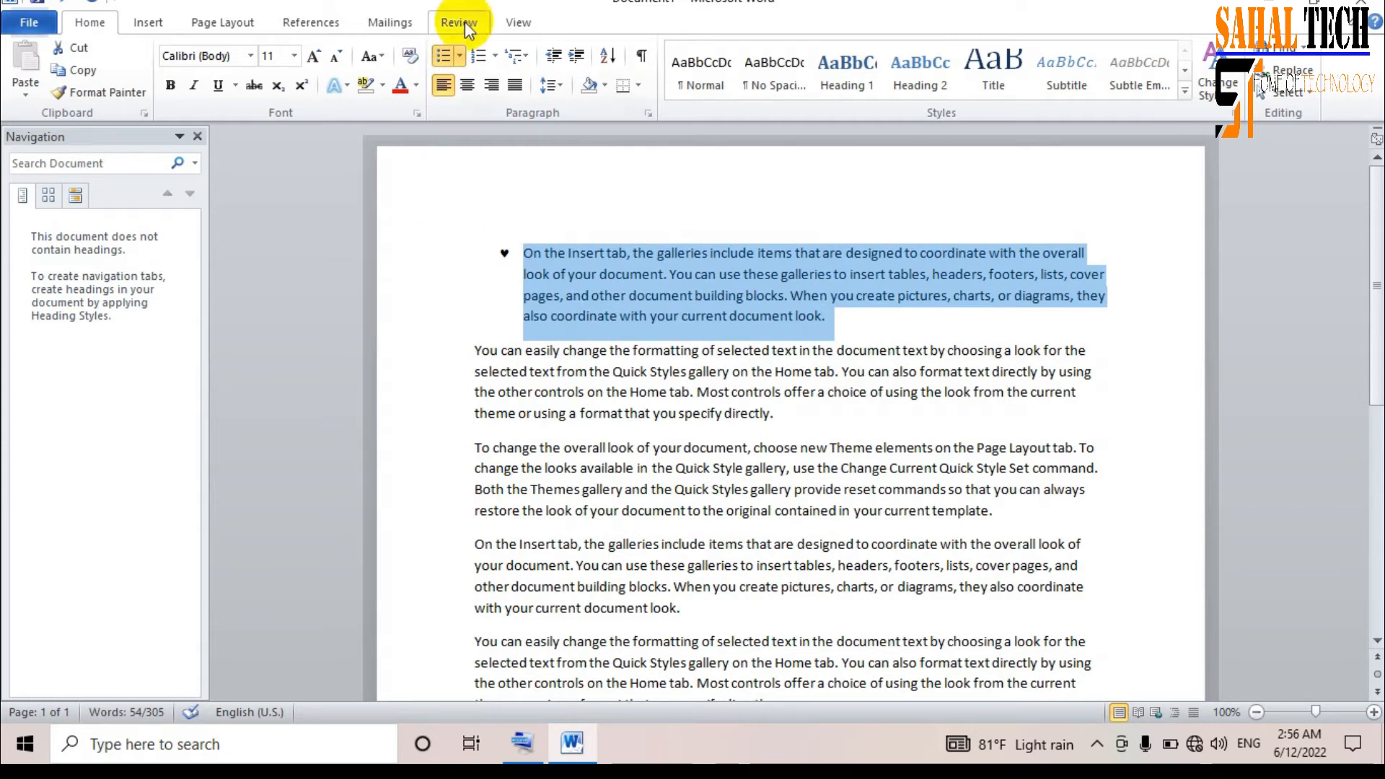
left_click(460, 57)
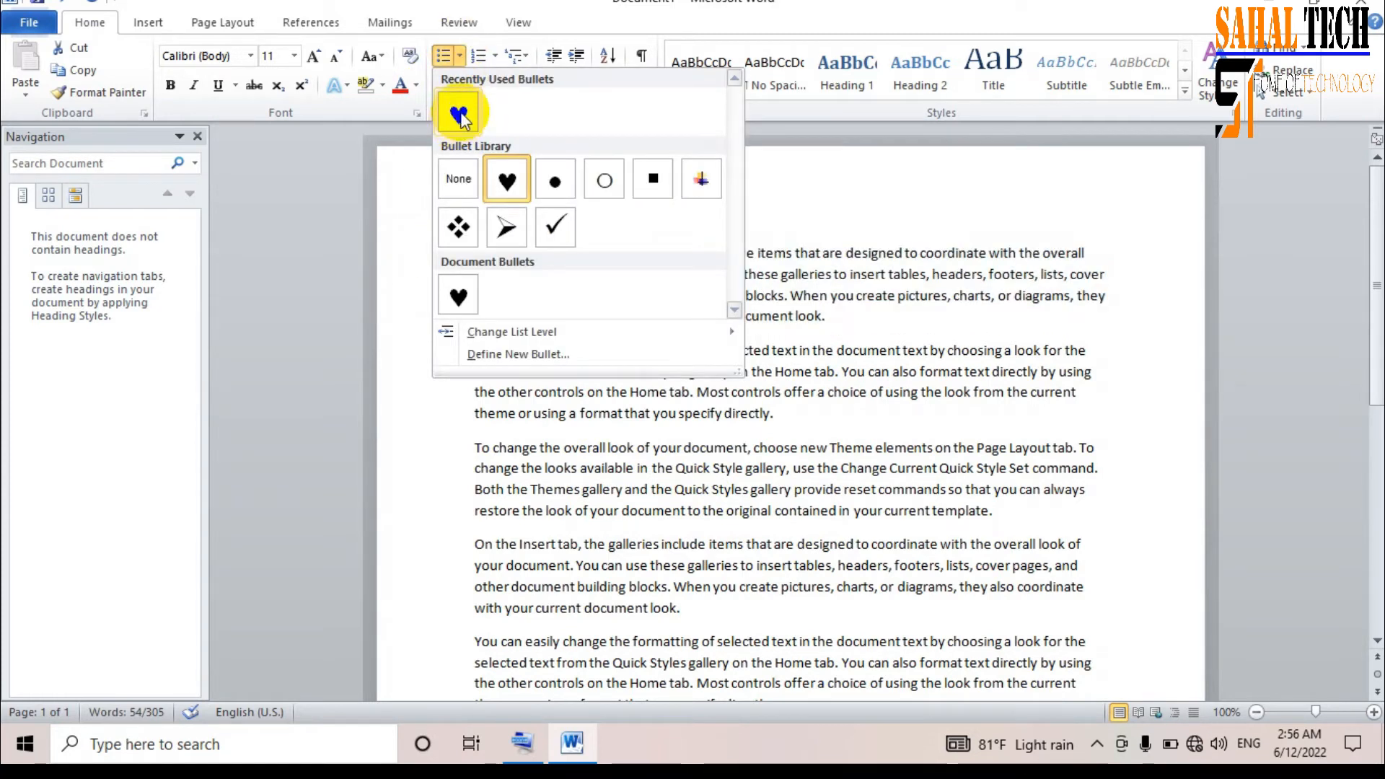
left_click(460, 115)
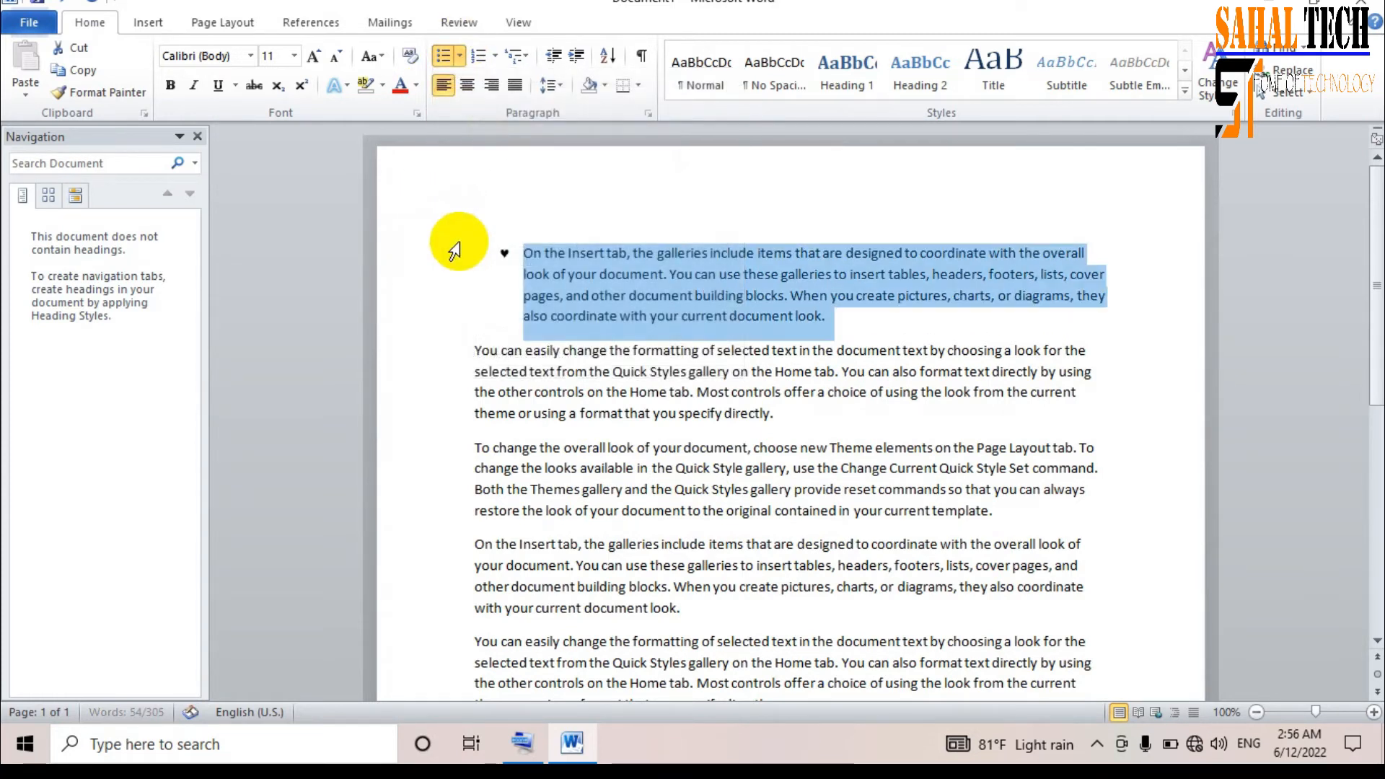
- Apply the heart bullet to the second and third paragraphs as well
left_click(445, 359)
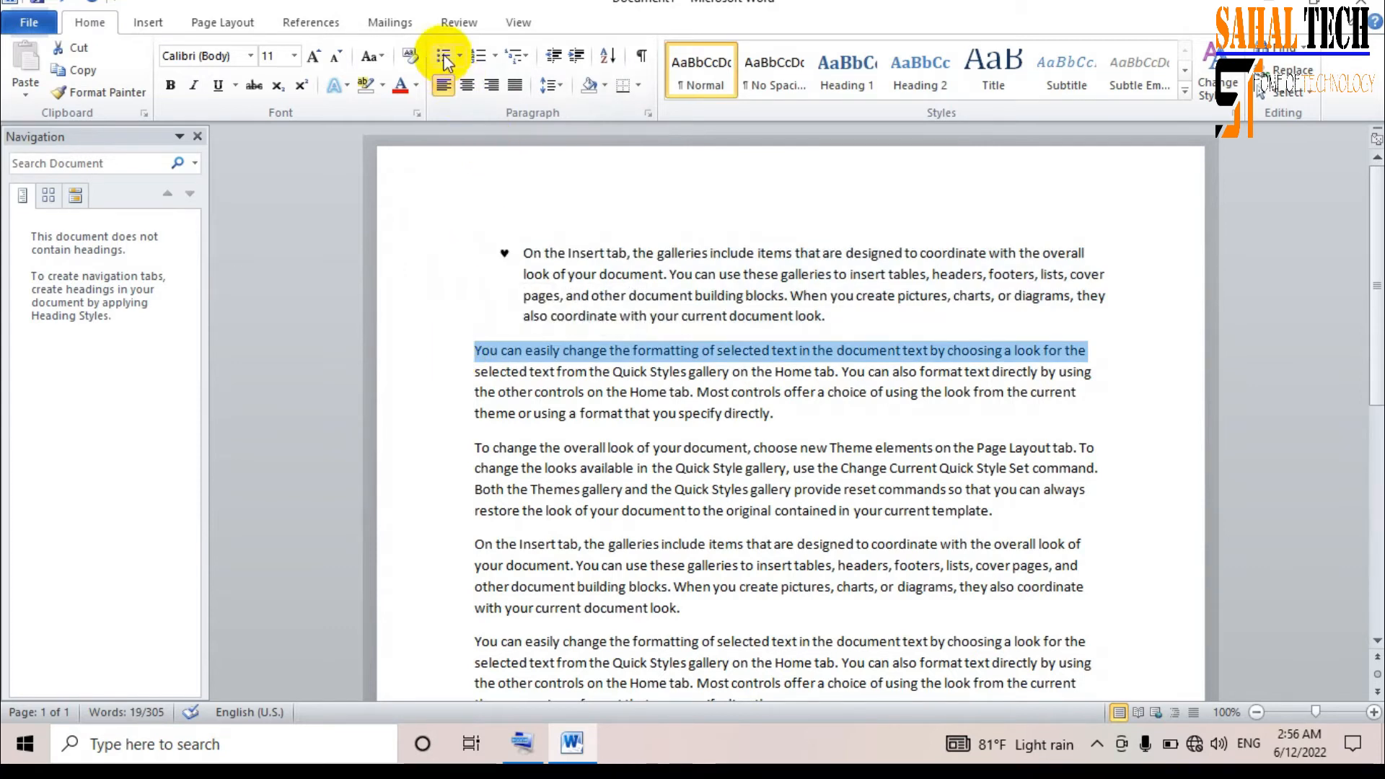
left_click(443, 56)
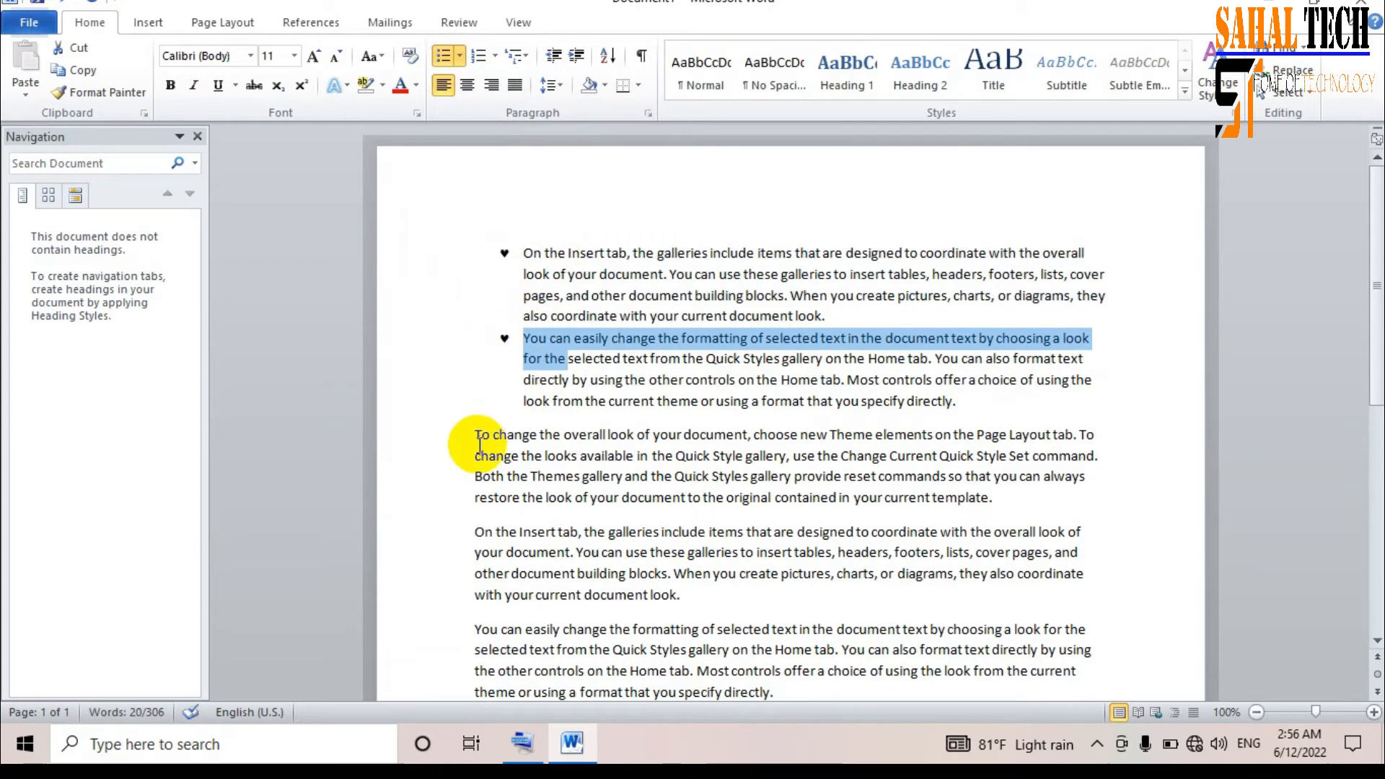
left_click_drag(468, 441, 589, 507)
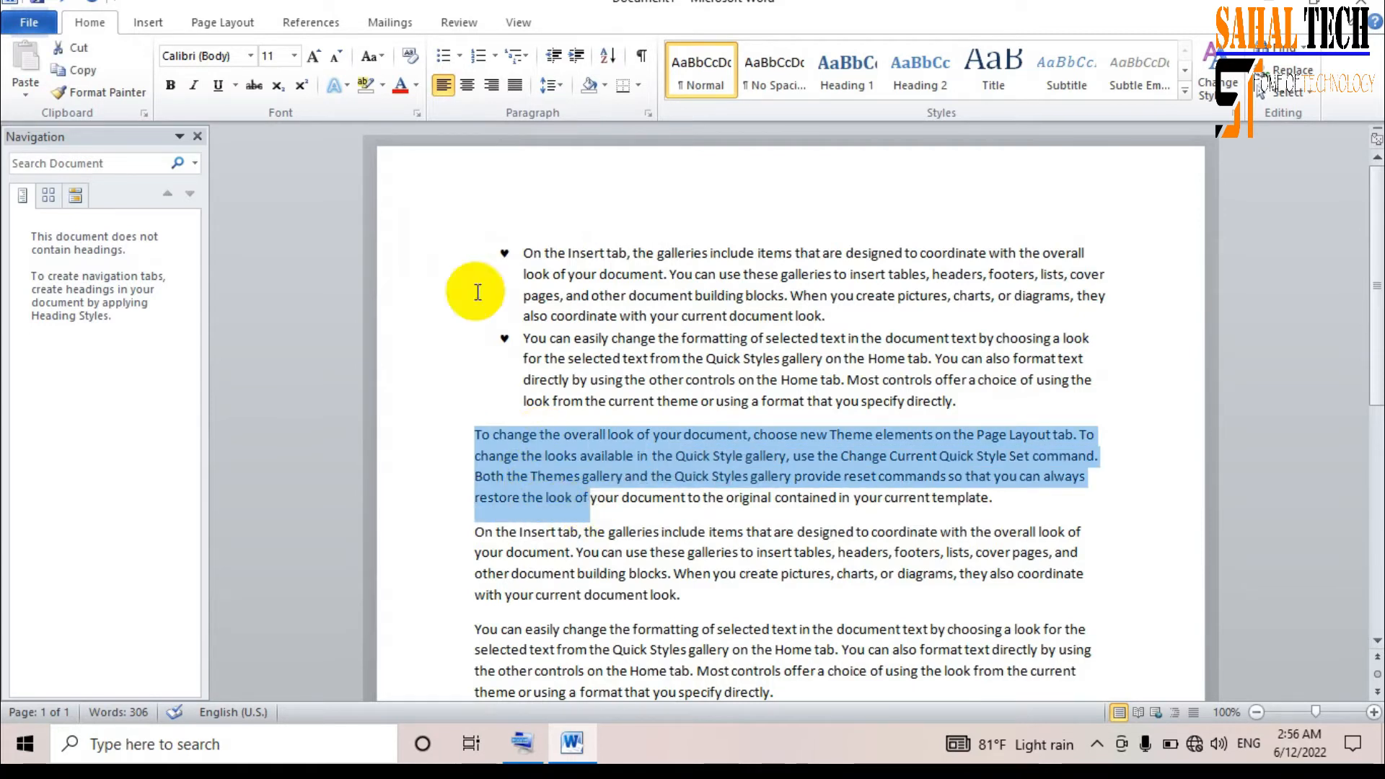
left_click(458, 55)
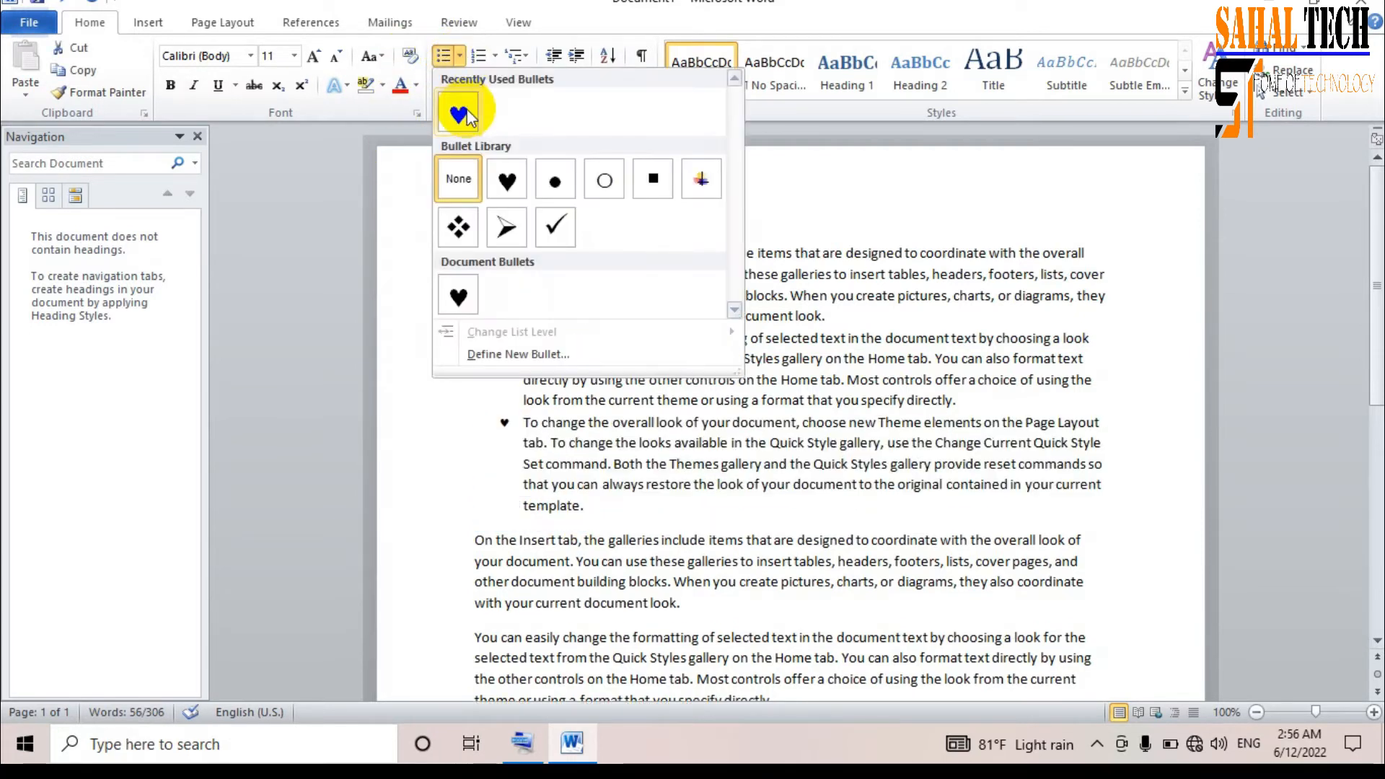
left_click(459, 113)
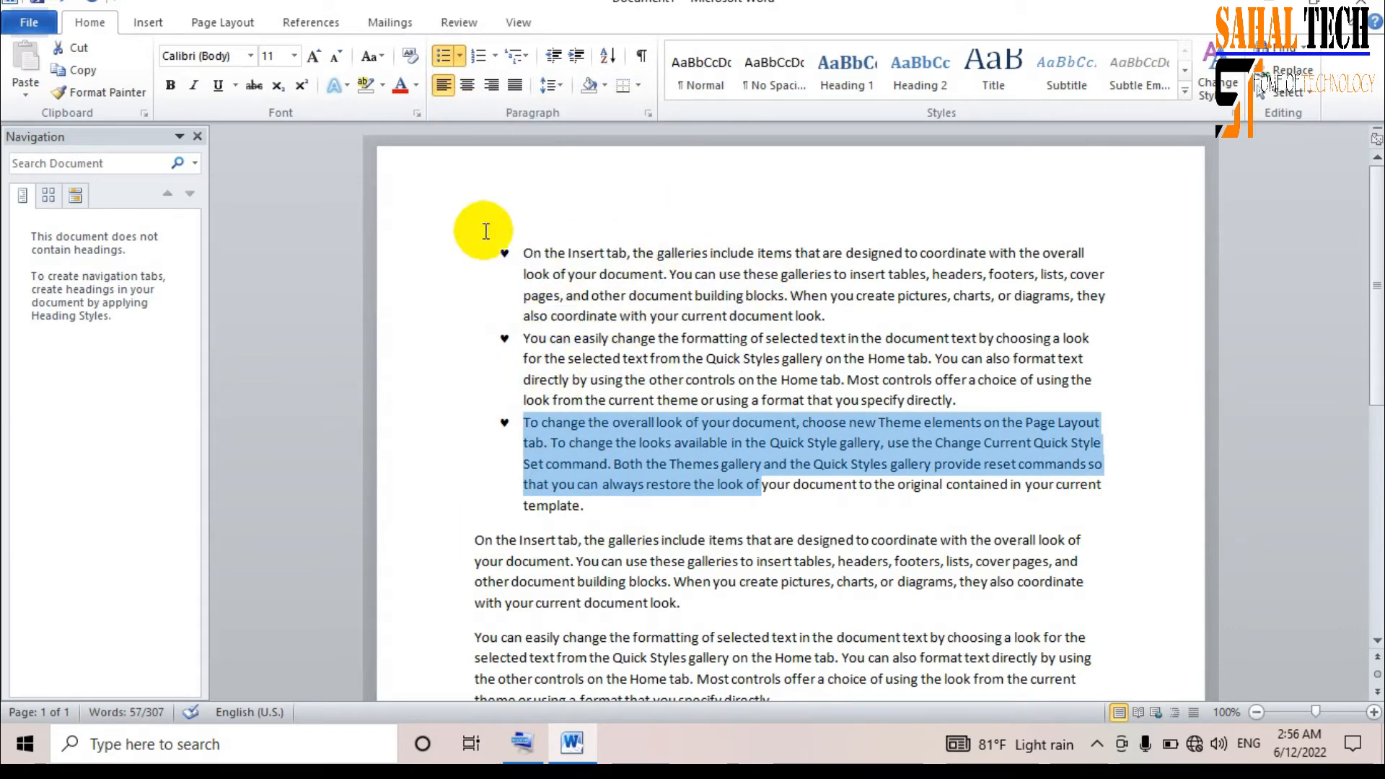
left_click(633, 250)
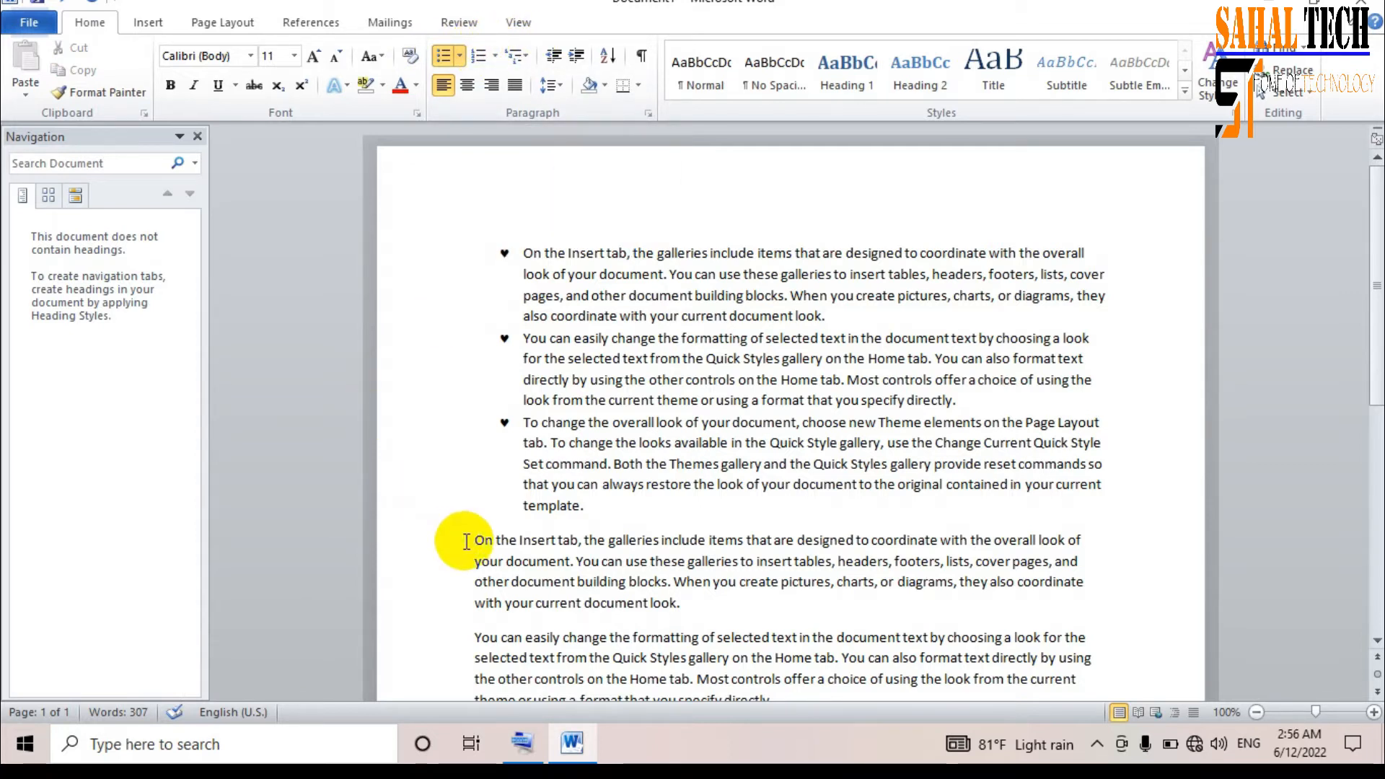
- Turn the fourth paragraph into a numbered list item using the 1) 2) 3) number format
left_click_drag(467, 543, 673, 613)
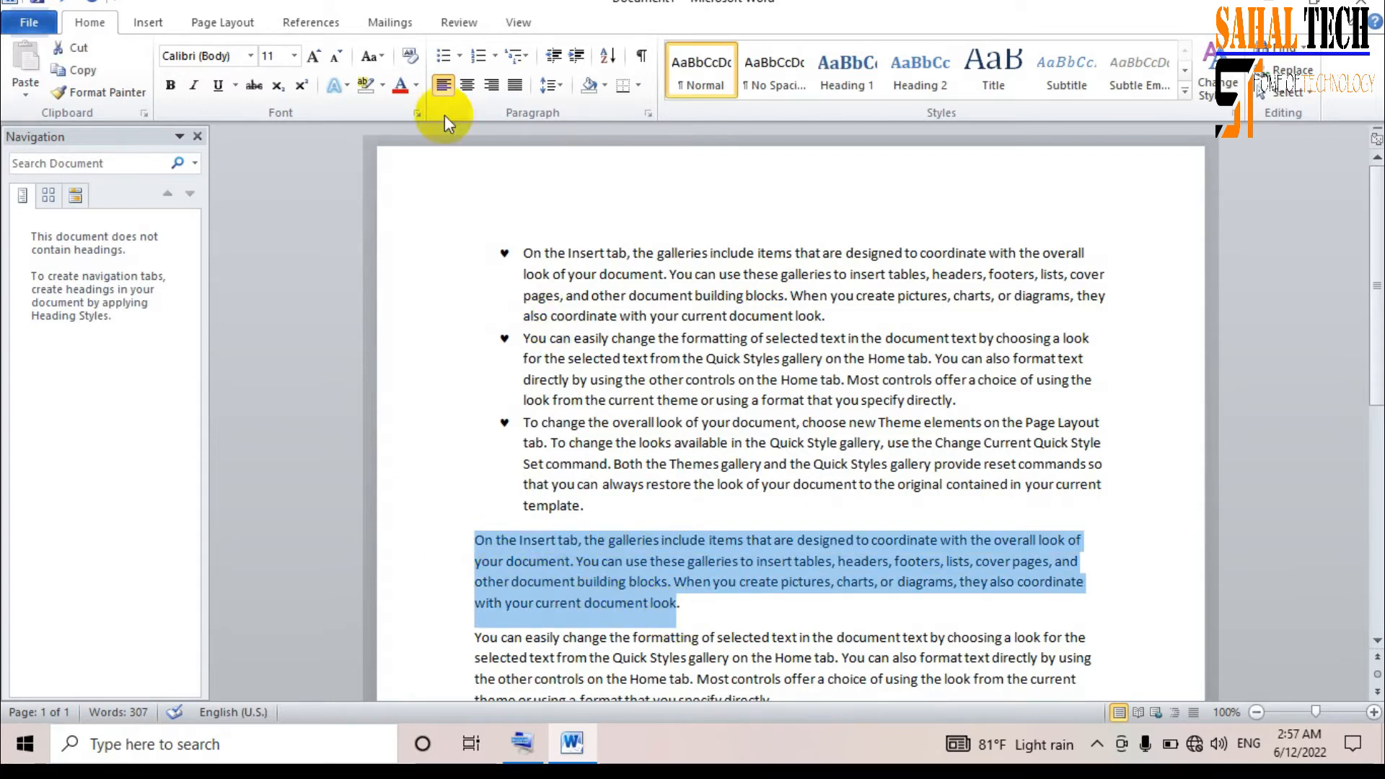
left_click(479, 57)
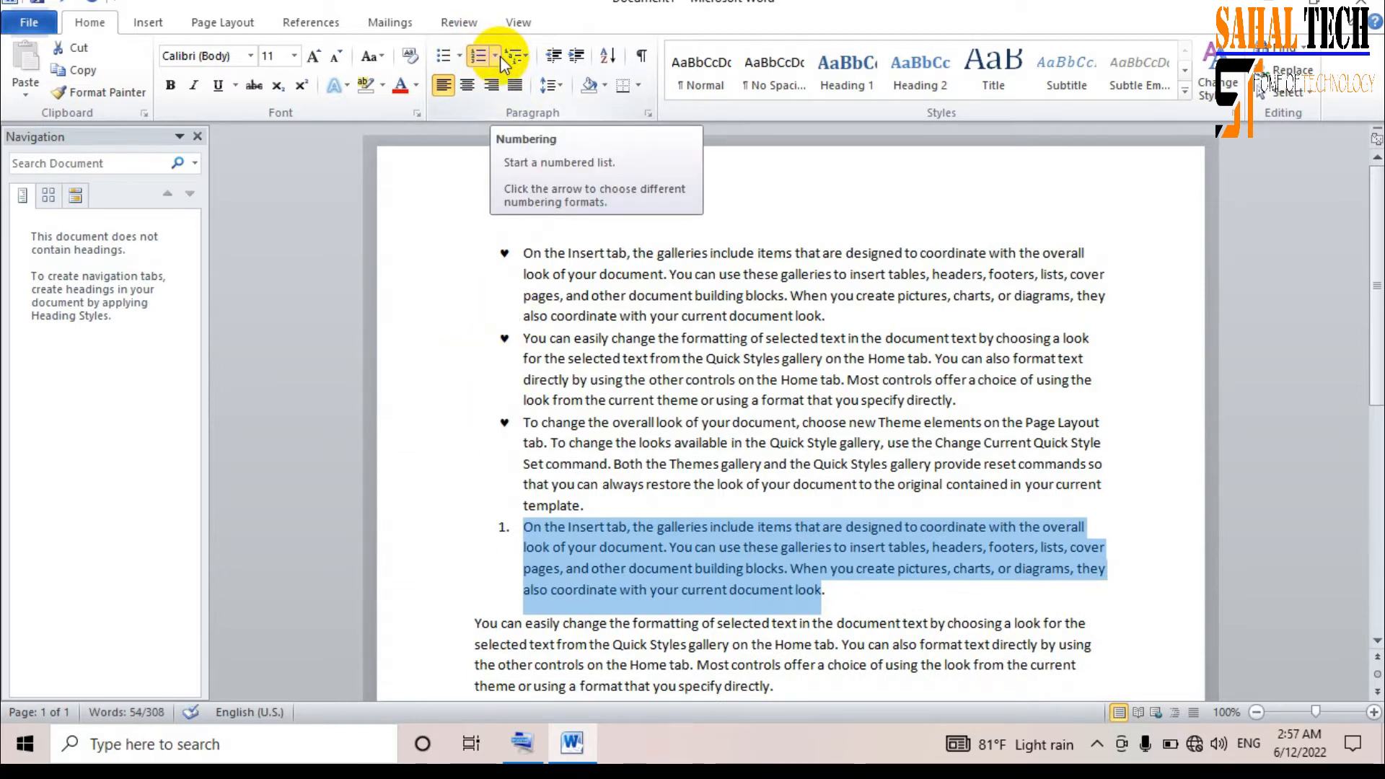
left_click(495, 56)
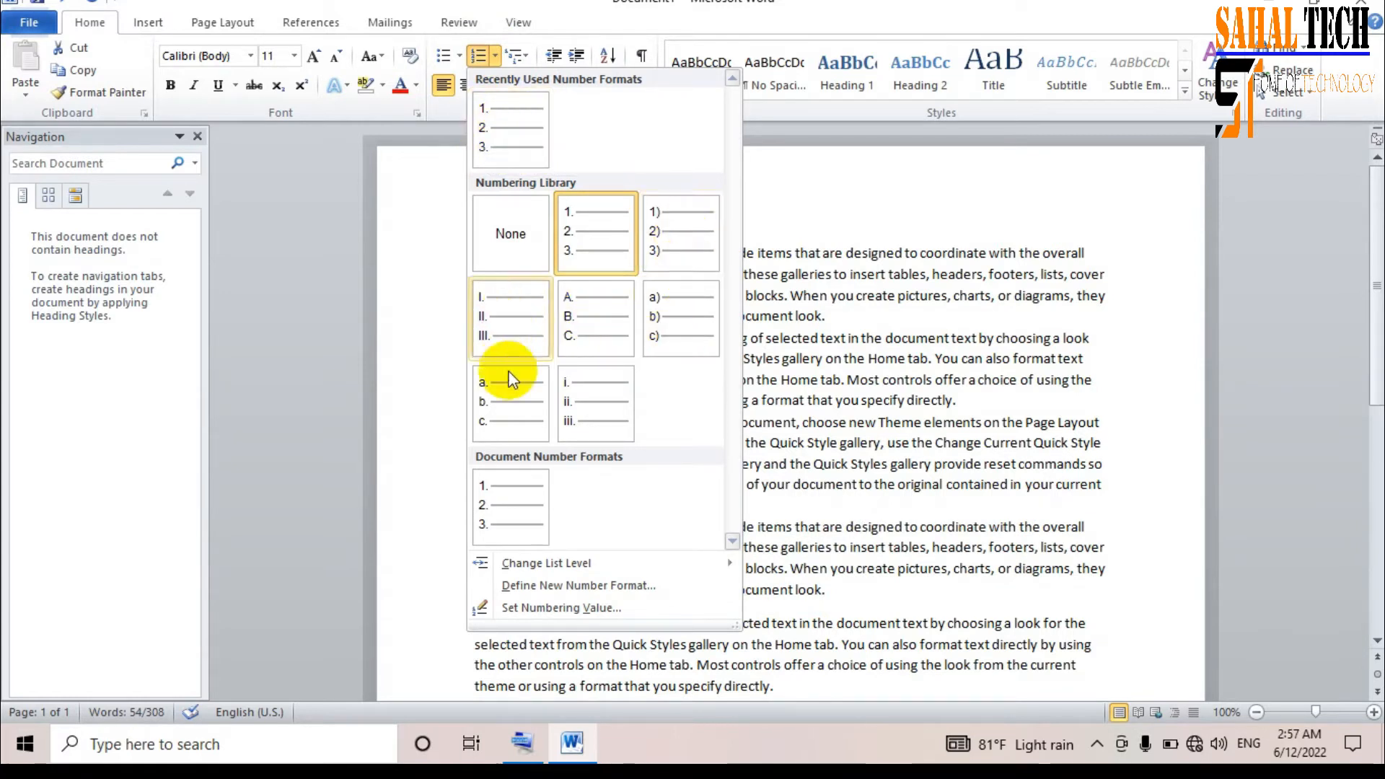
left_click(680, 245)
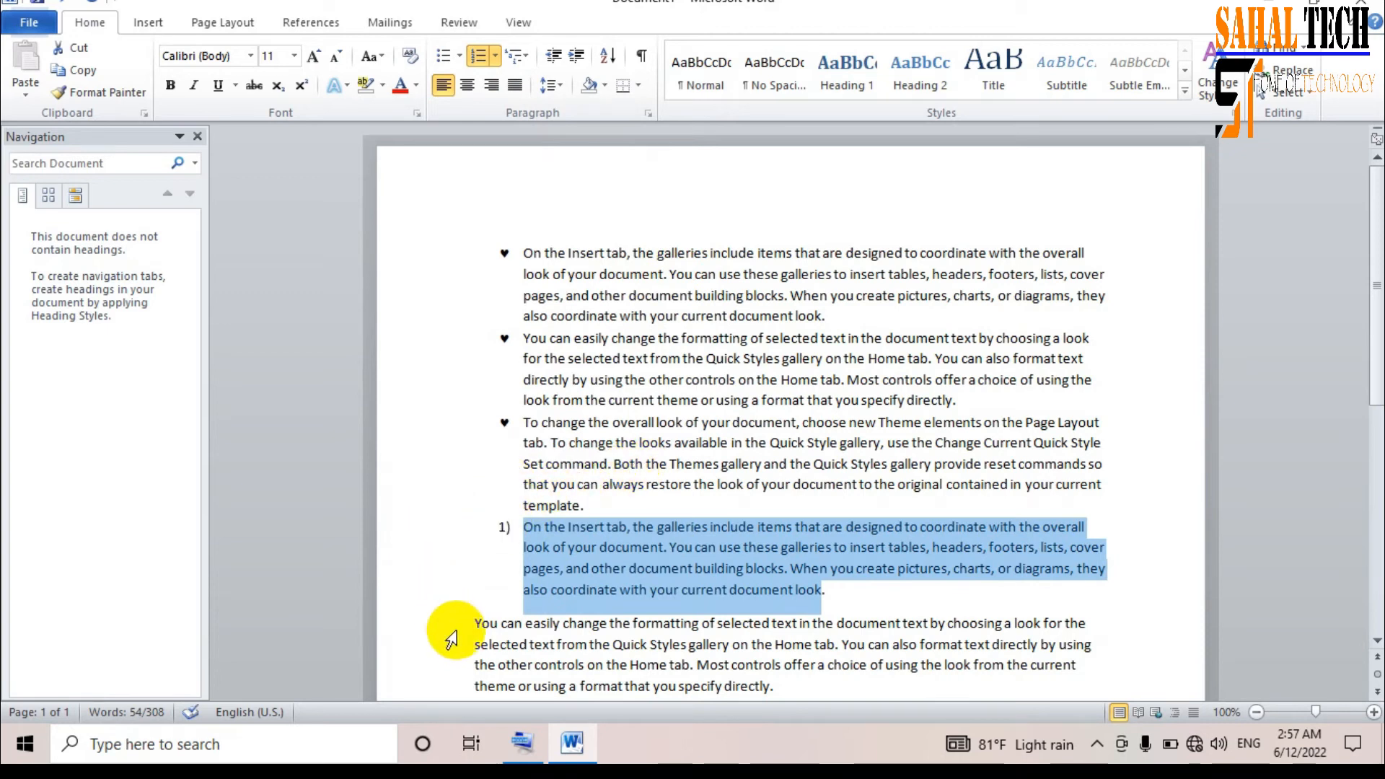
- Add the fifth paragraph to the numbered list as item 2)
left_click(473, 624)
left_click_drag(474, 624, 534, 667)
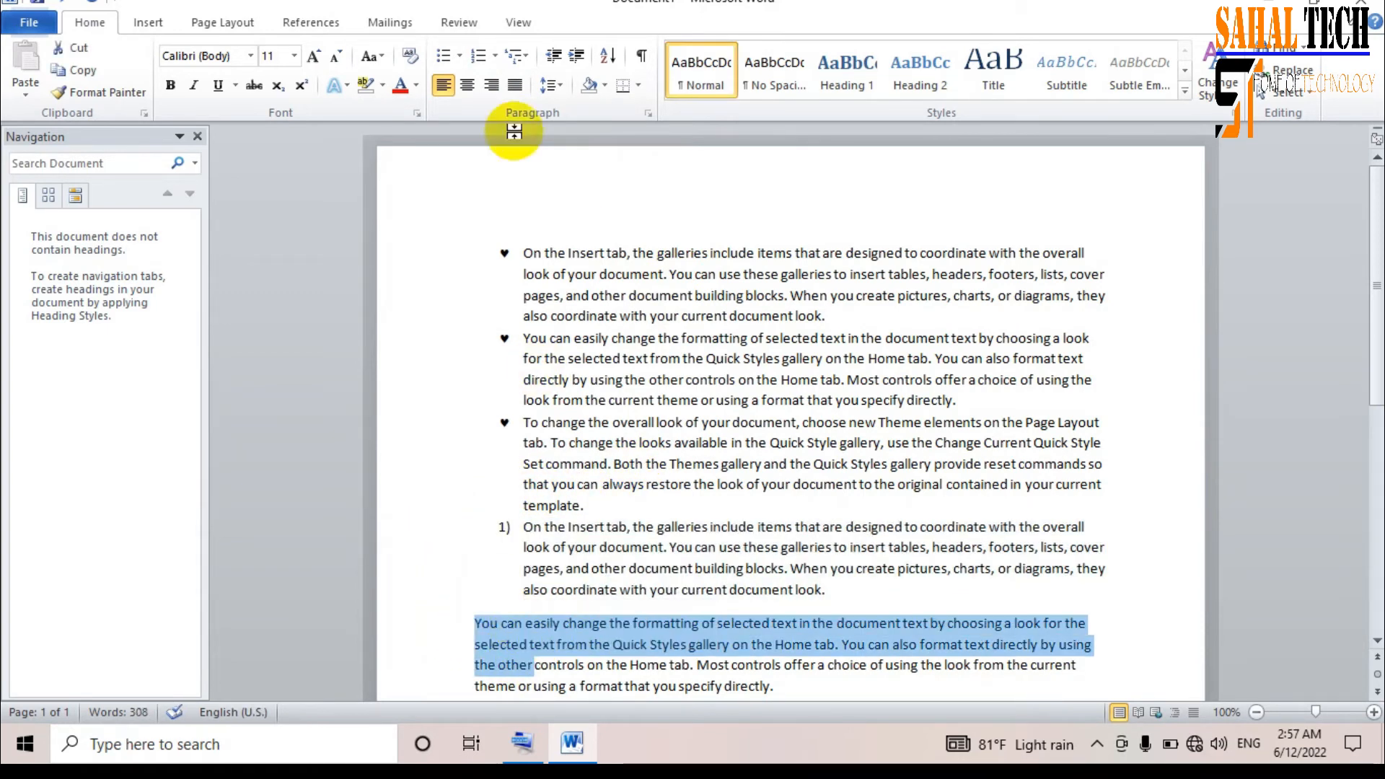
left_click(480, 60)
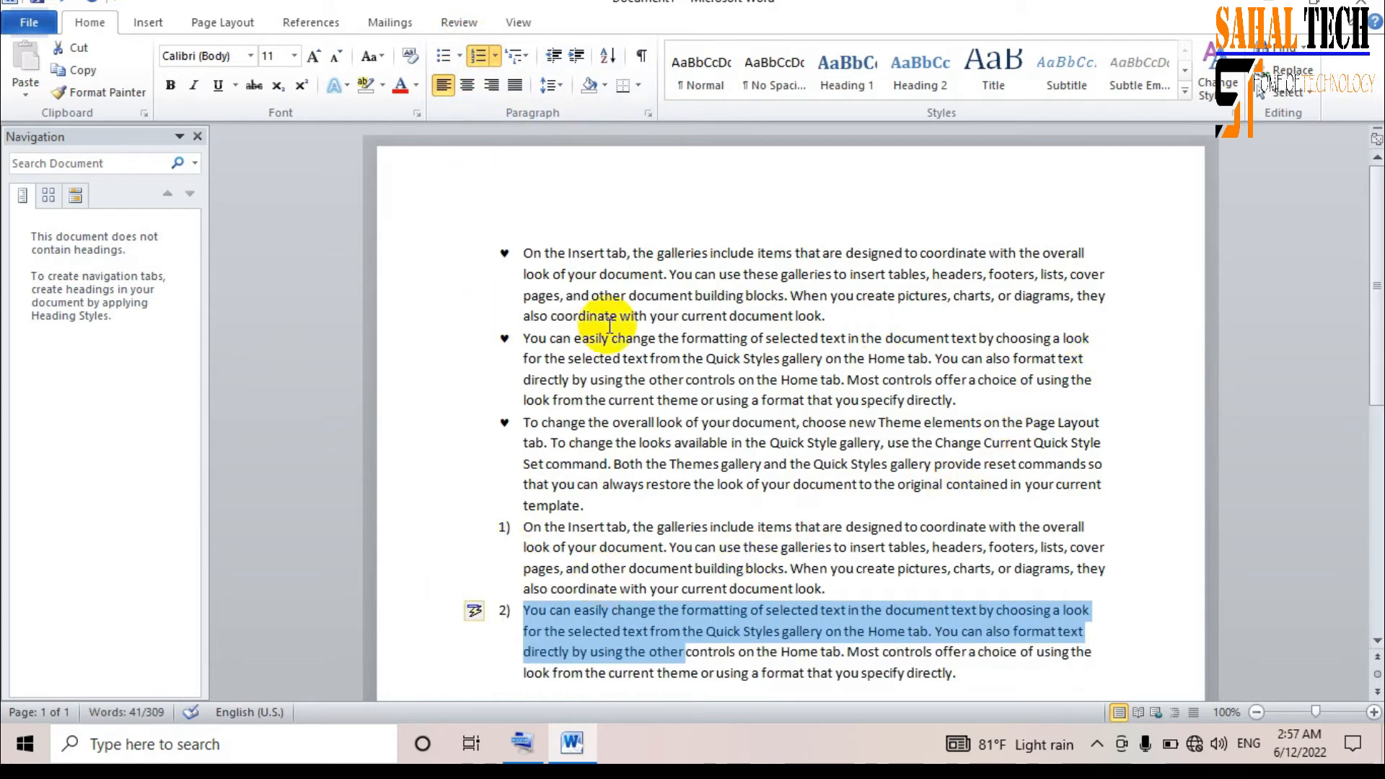
left_click(613, 195)
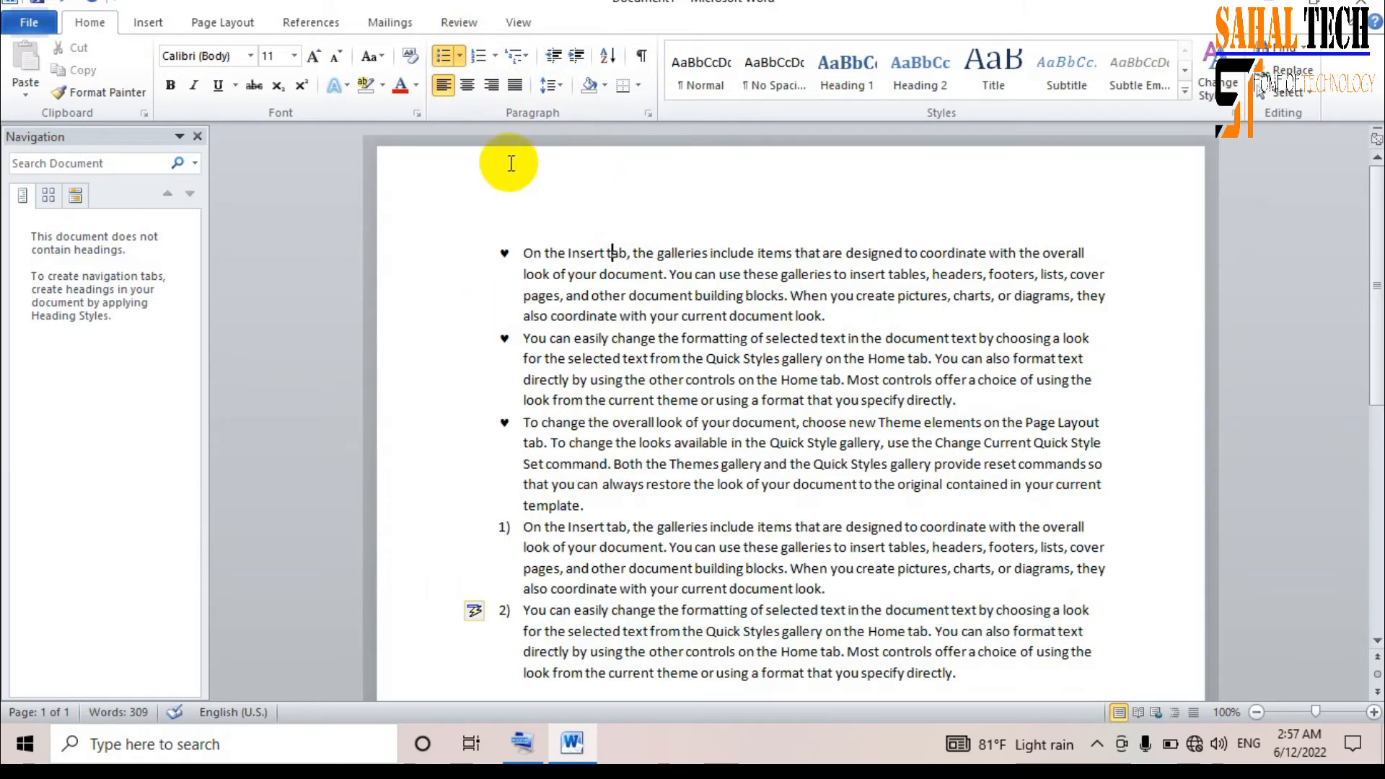
- Select the three heart-bulleted paragraphs, try center alignment on them, and set them to right alignment
left_click(483, 258)
left_click_drag(483, 257, 593, 506)
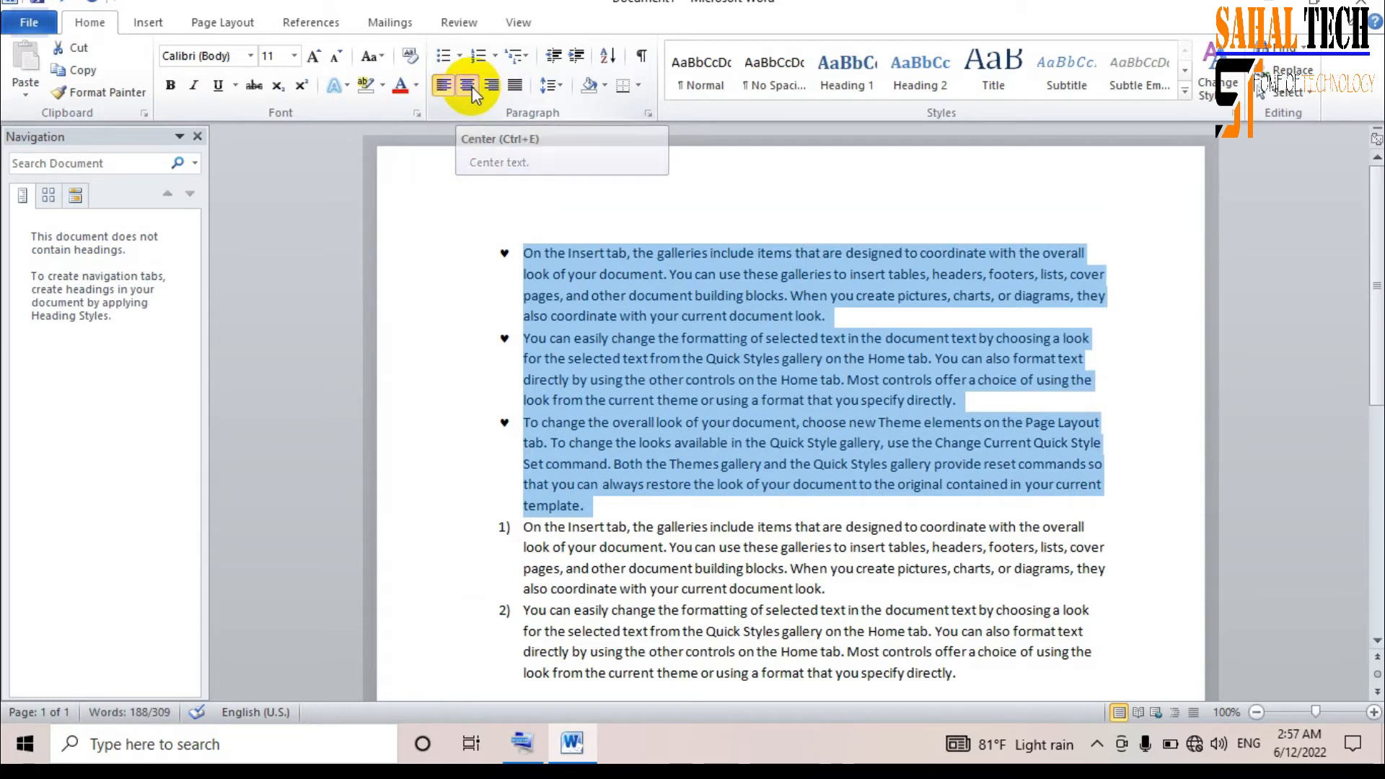
left_click(470, 87)
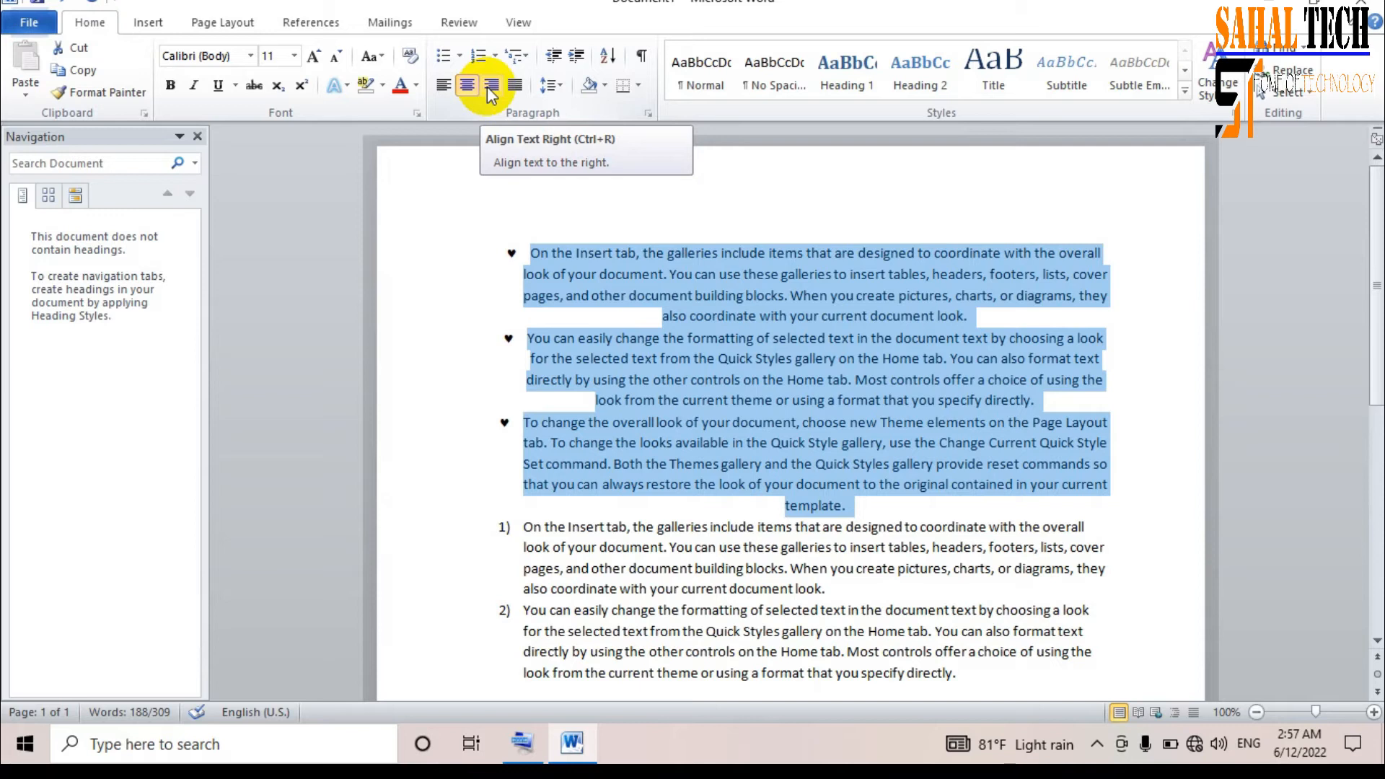
left_click(489, 85)
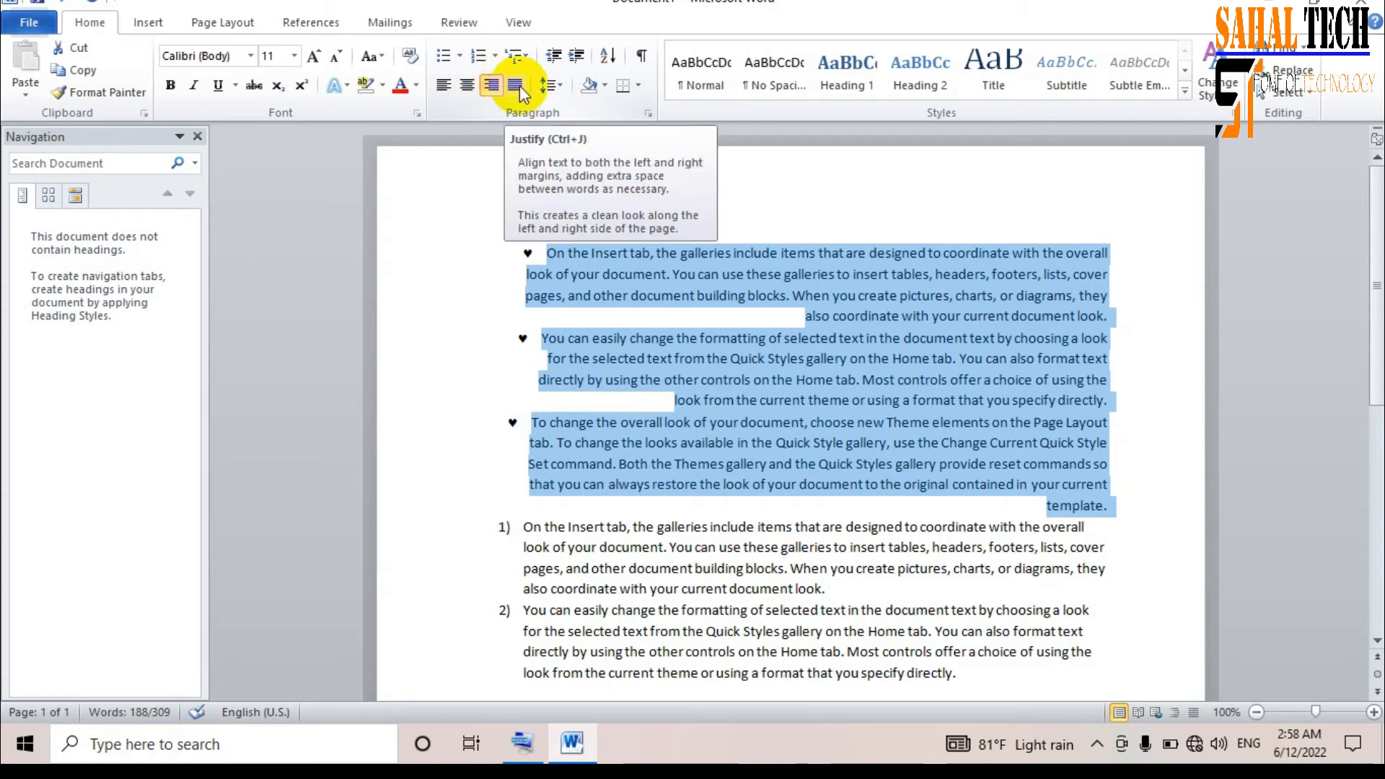
- Justify the three selected heart-bulleted paragraphs
left_click(518, 86)
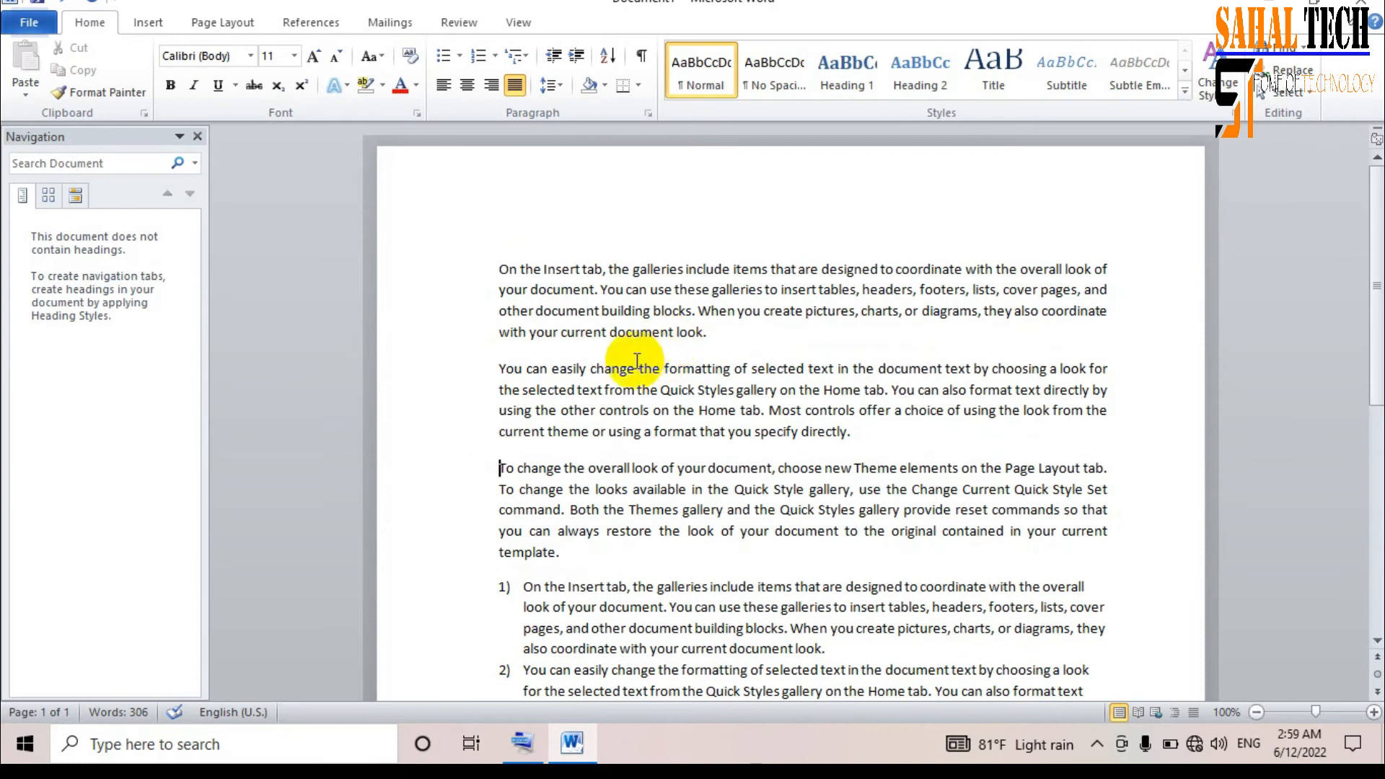
left_click_drag(467, 269, 779, 545)
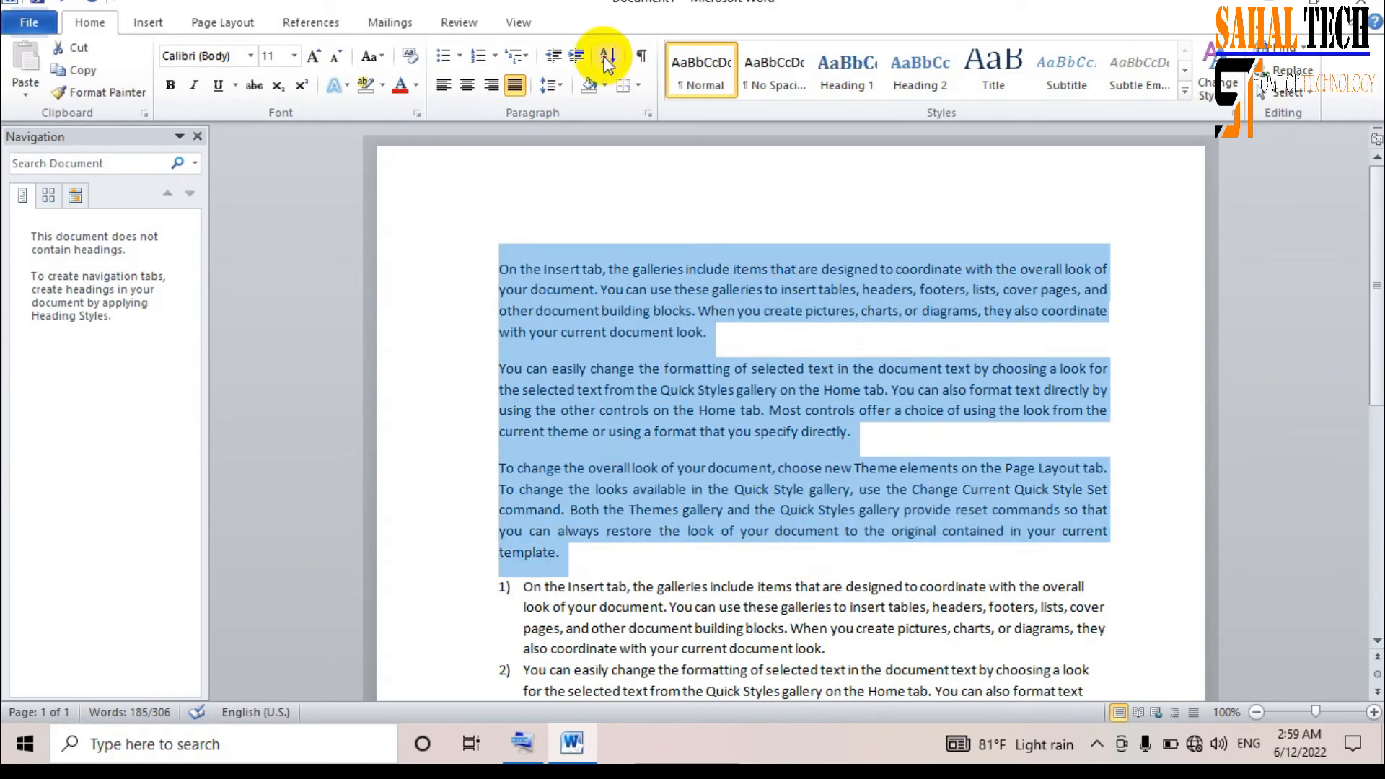
left_click(560, 86)
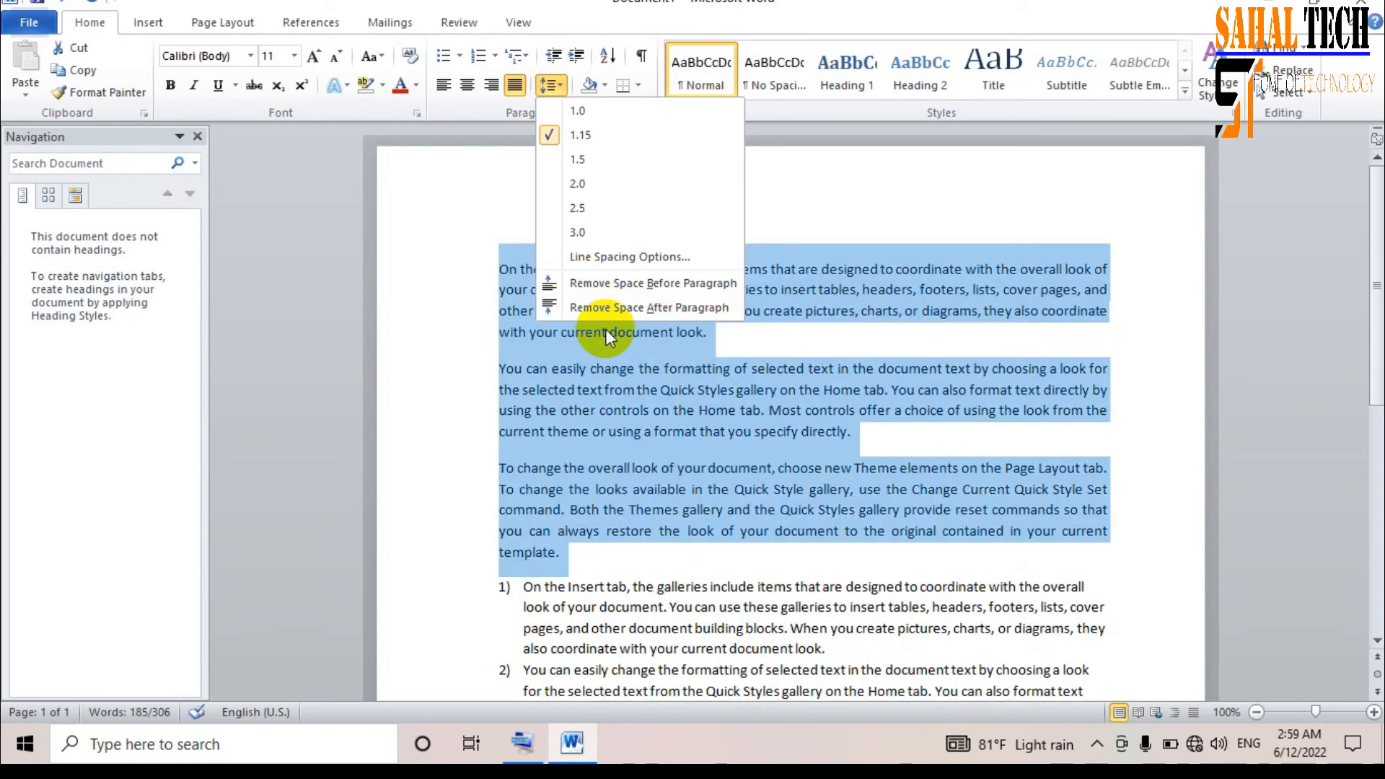
left_click(711, 348)
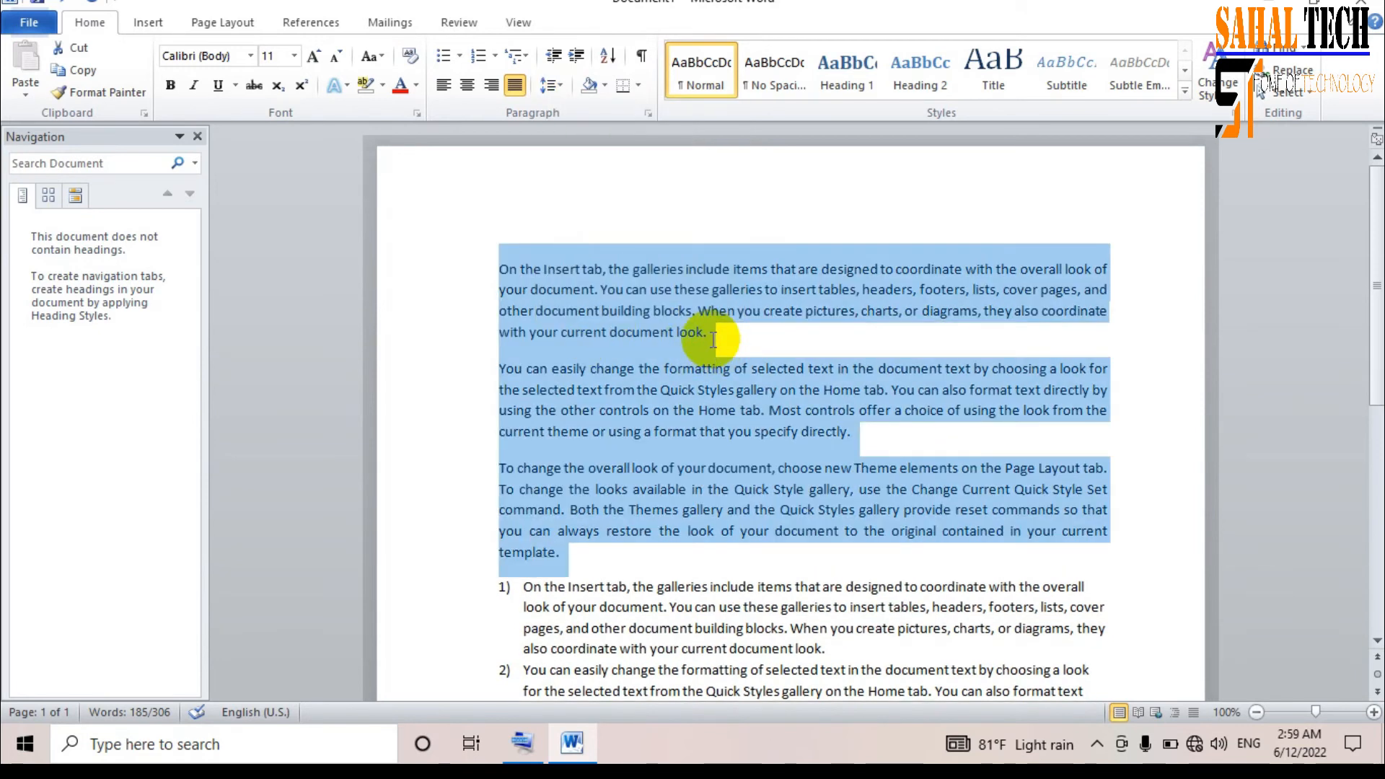
left_click(711, 337)
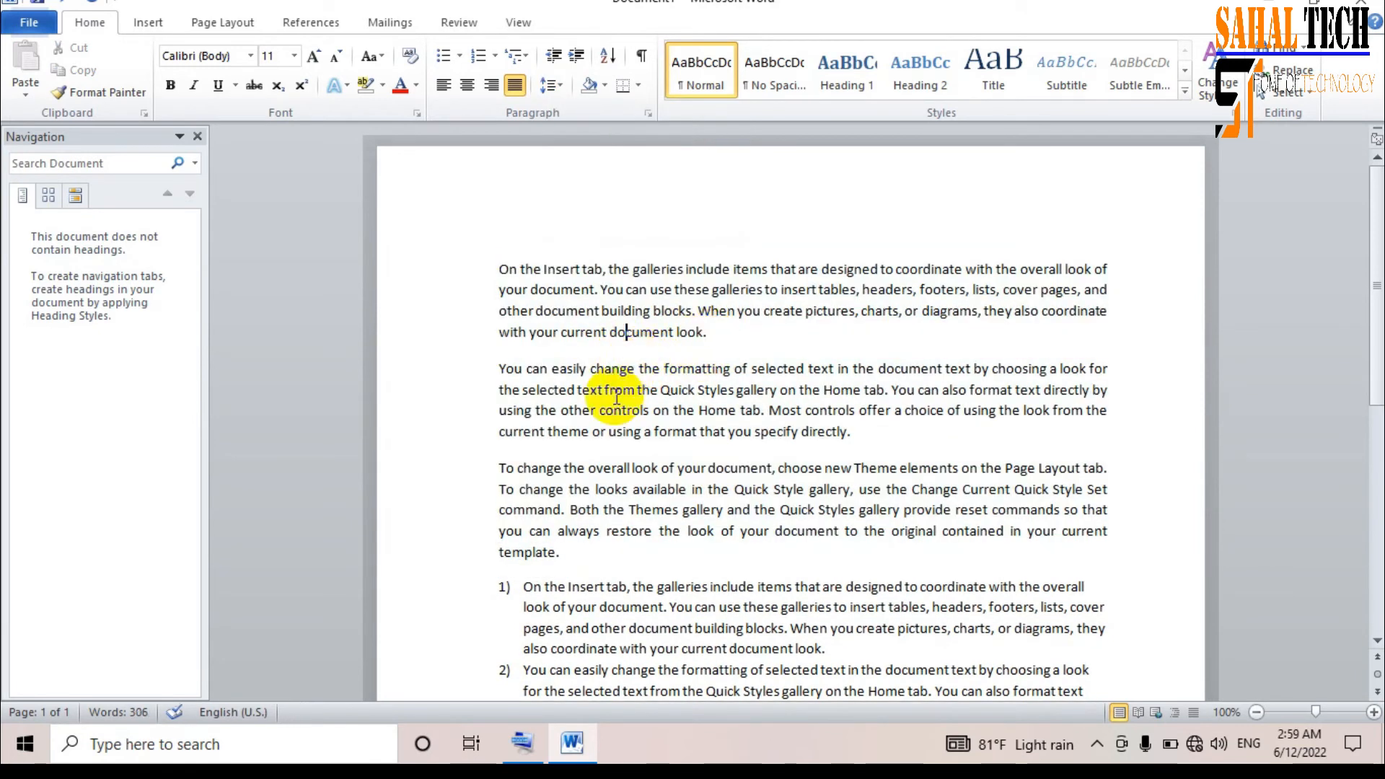
left_click(586, 468)
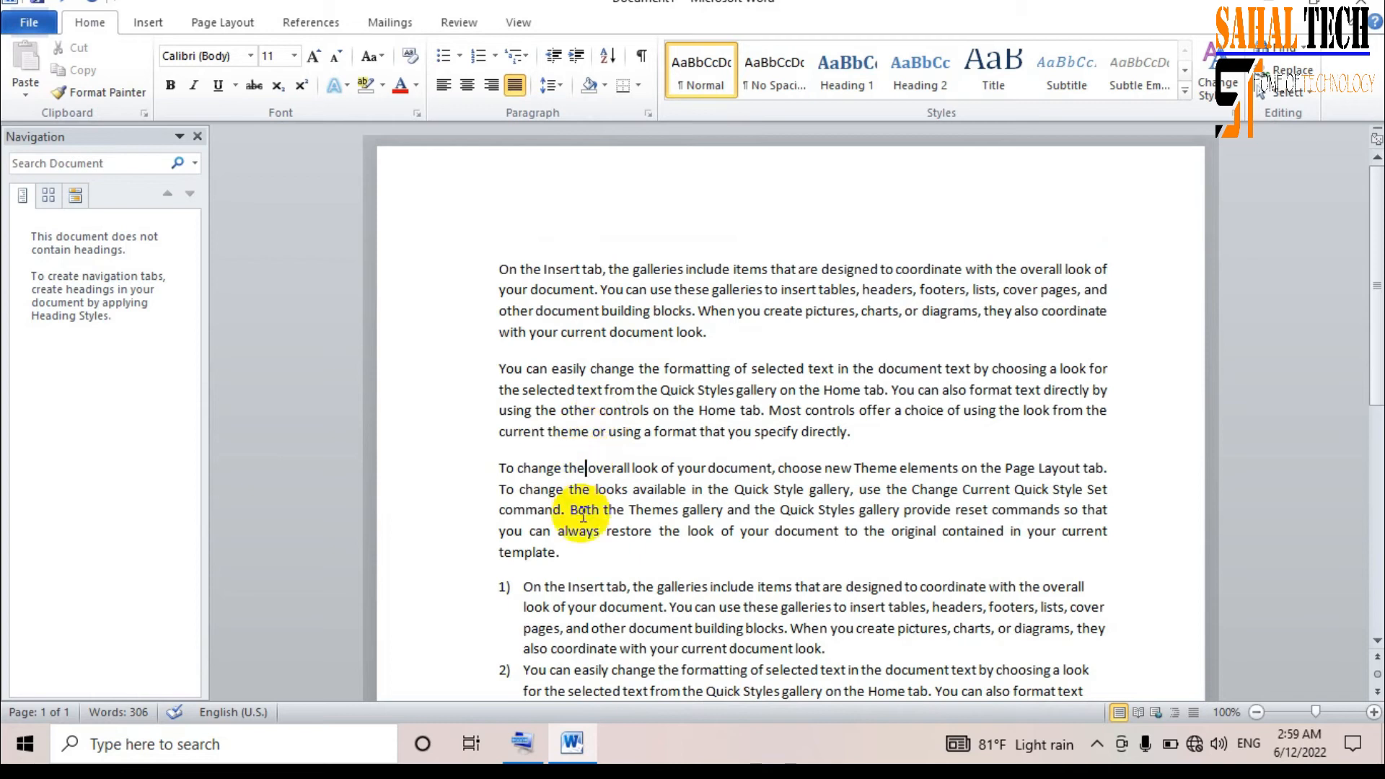
- Select the three unnumbered paragraphs and remove the spacing before and after them
left_click_drag(497, 266, 843, 552)
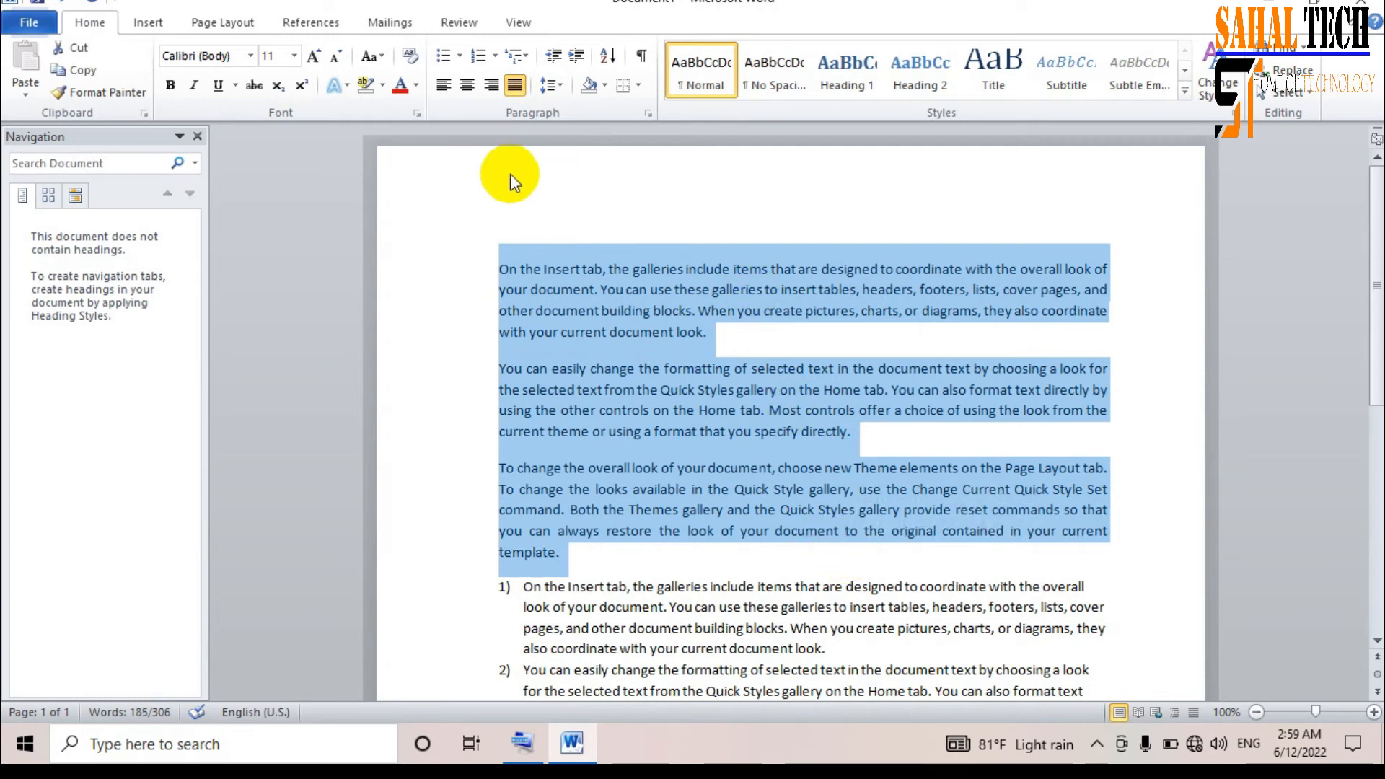
left_click(555, 85)
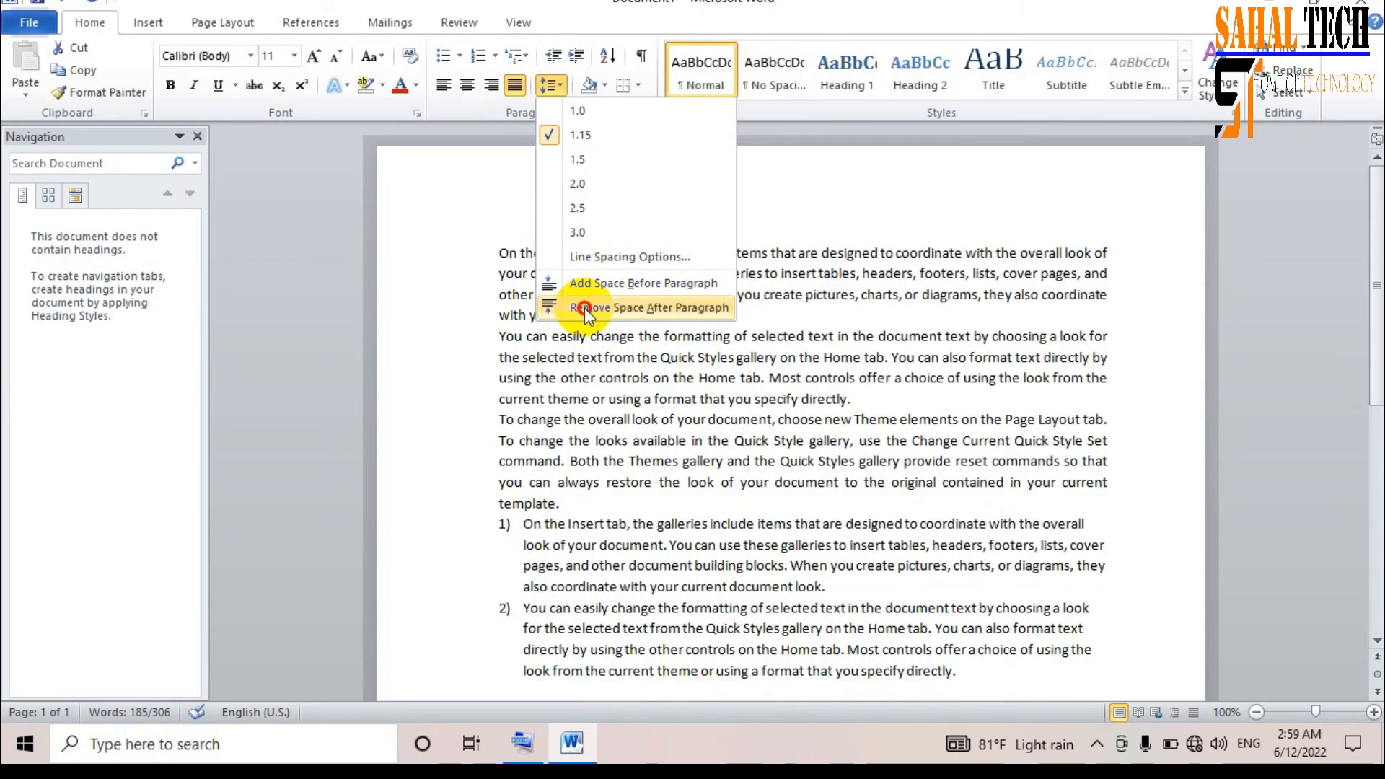
left_click(585, 308)
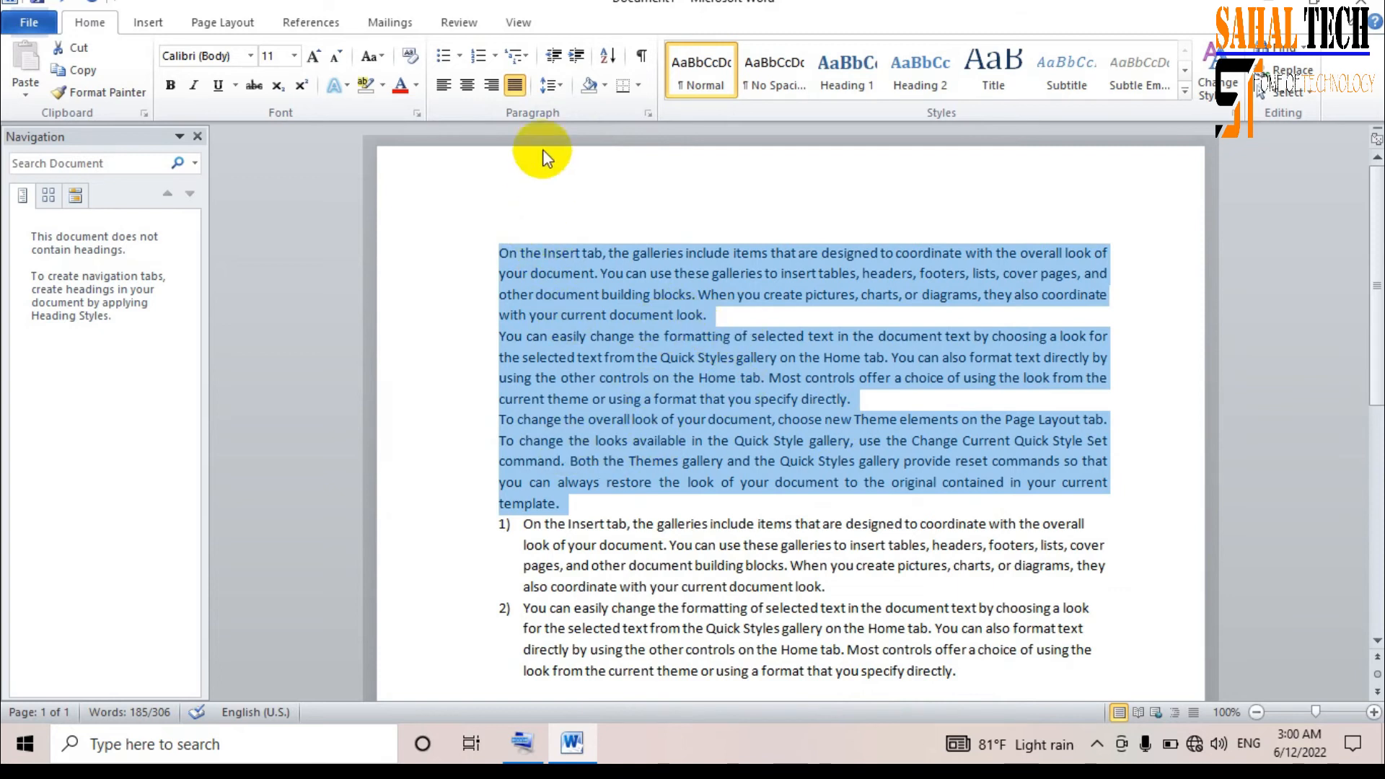
- Add space before each of the three unnumbered paragraphs and deselect them
left_click(555, 85)
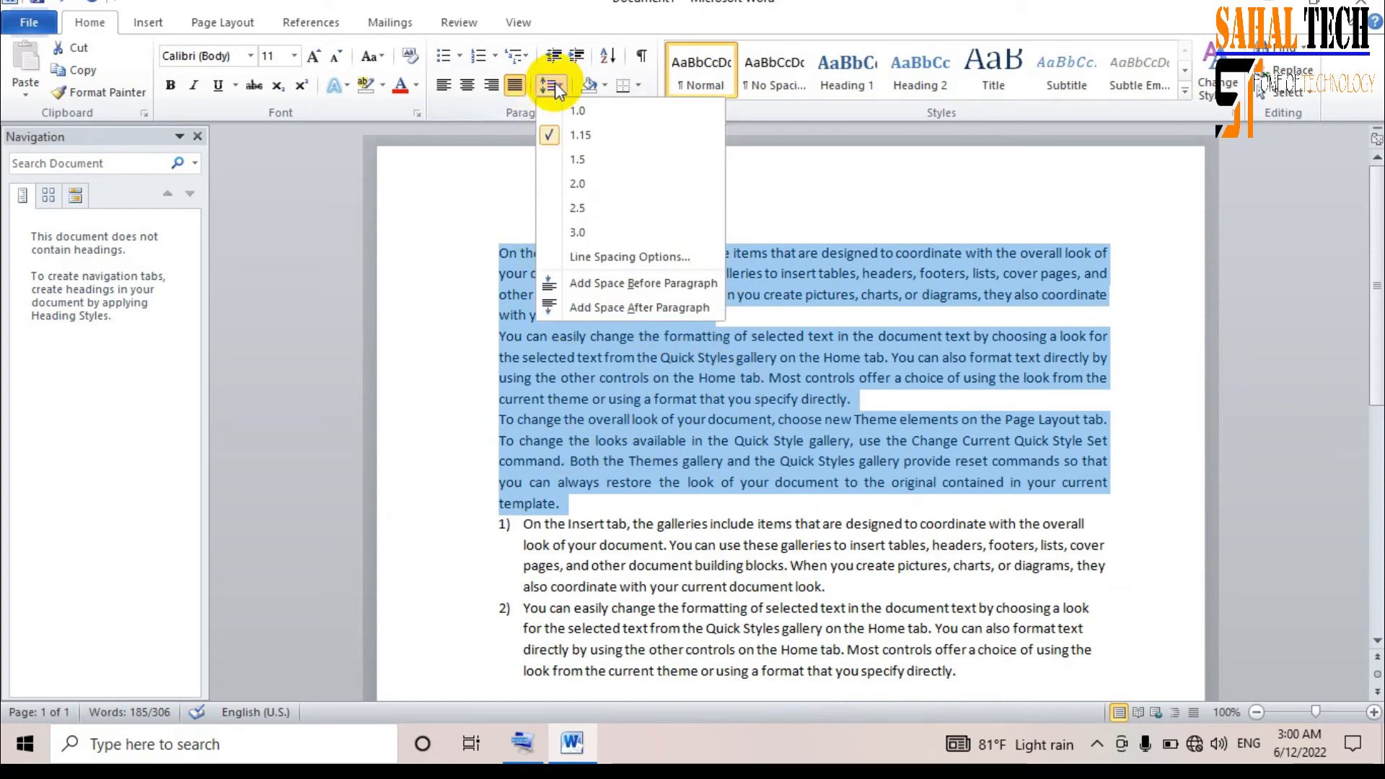
left_click(615, 284)
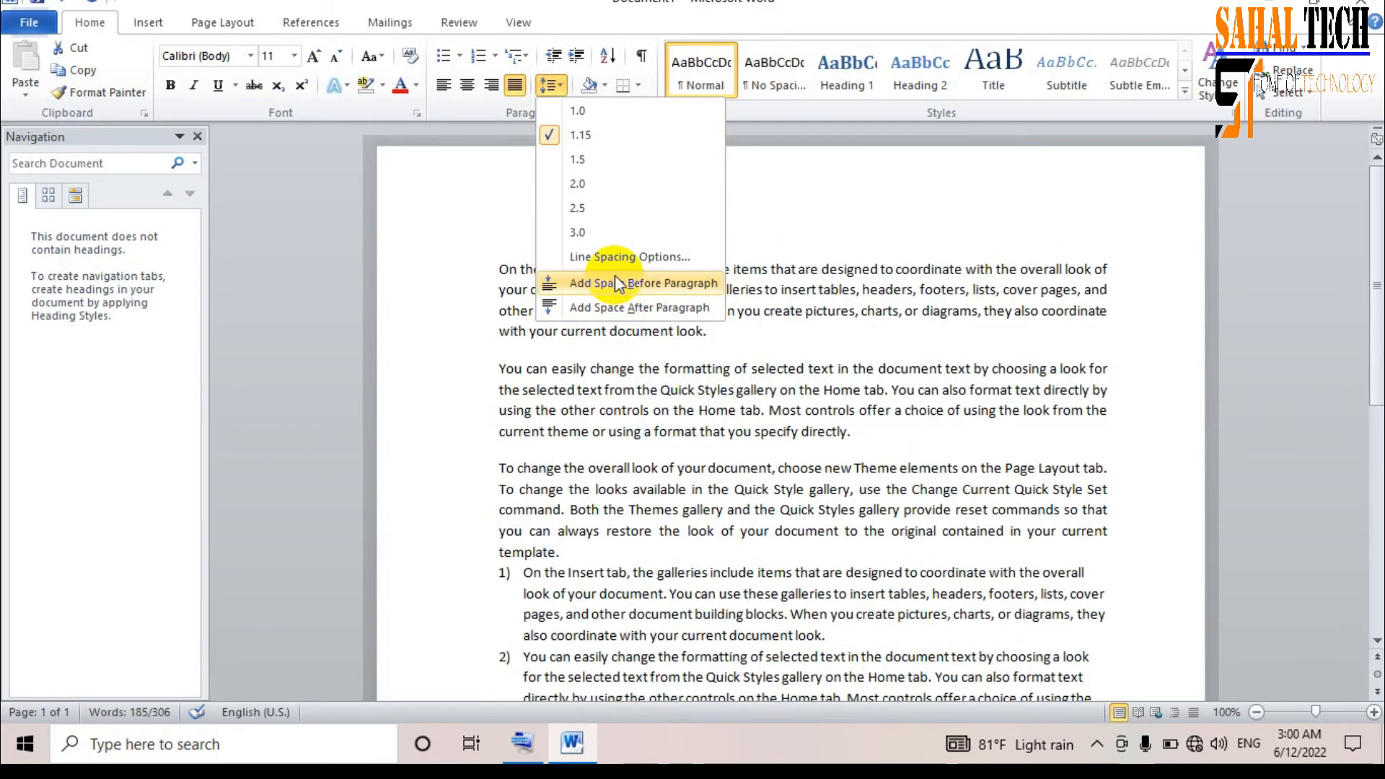
left_click(614, 282)
left_click(685, 354)
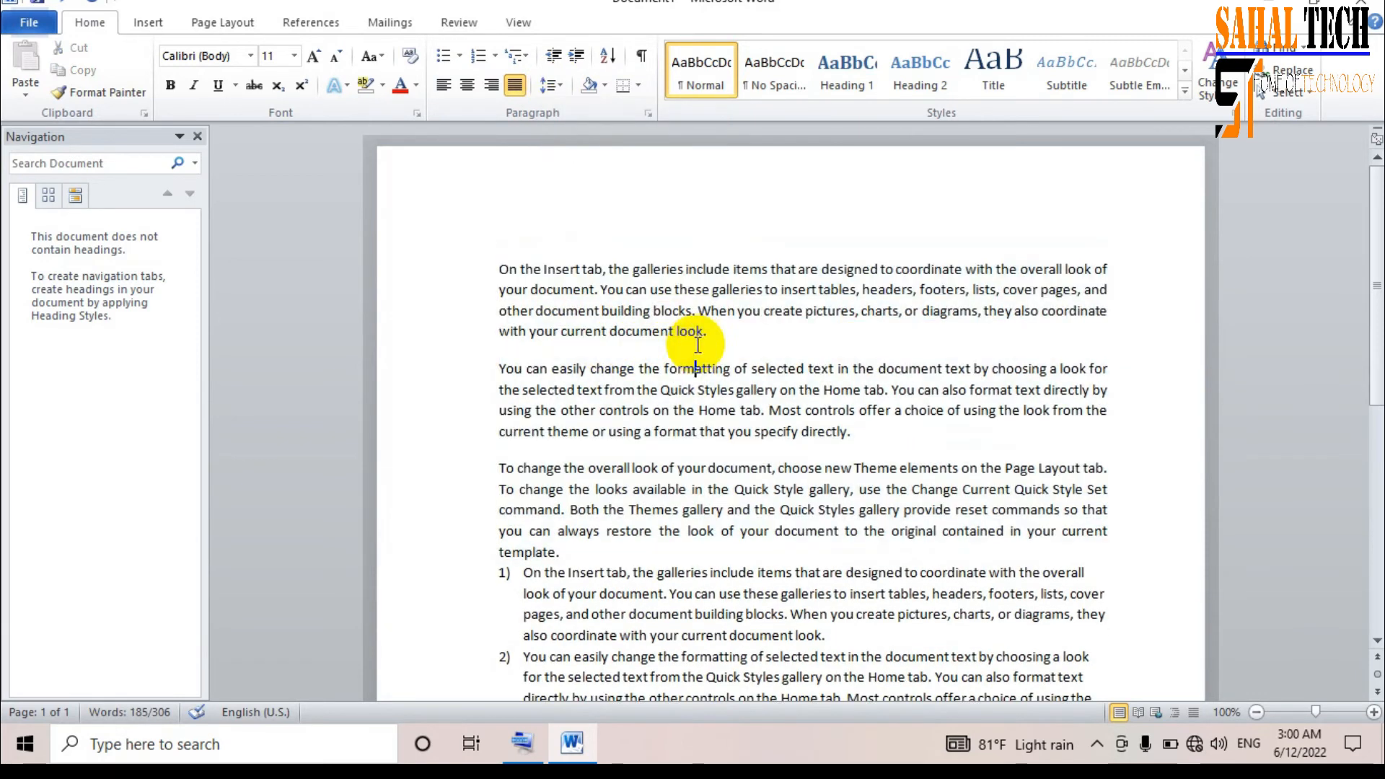
- Shade the first paragraph with a dark blue theme color
left_click_drag(498, 270, 714, 335)
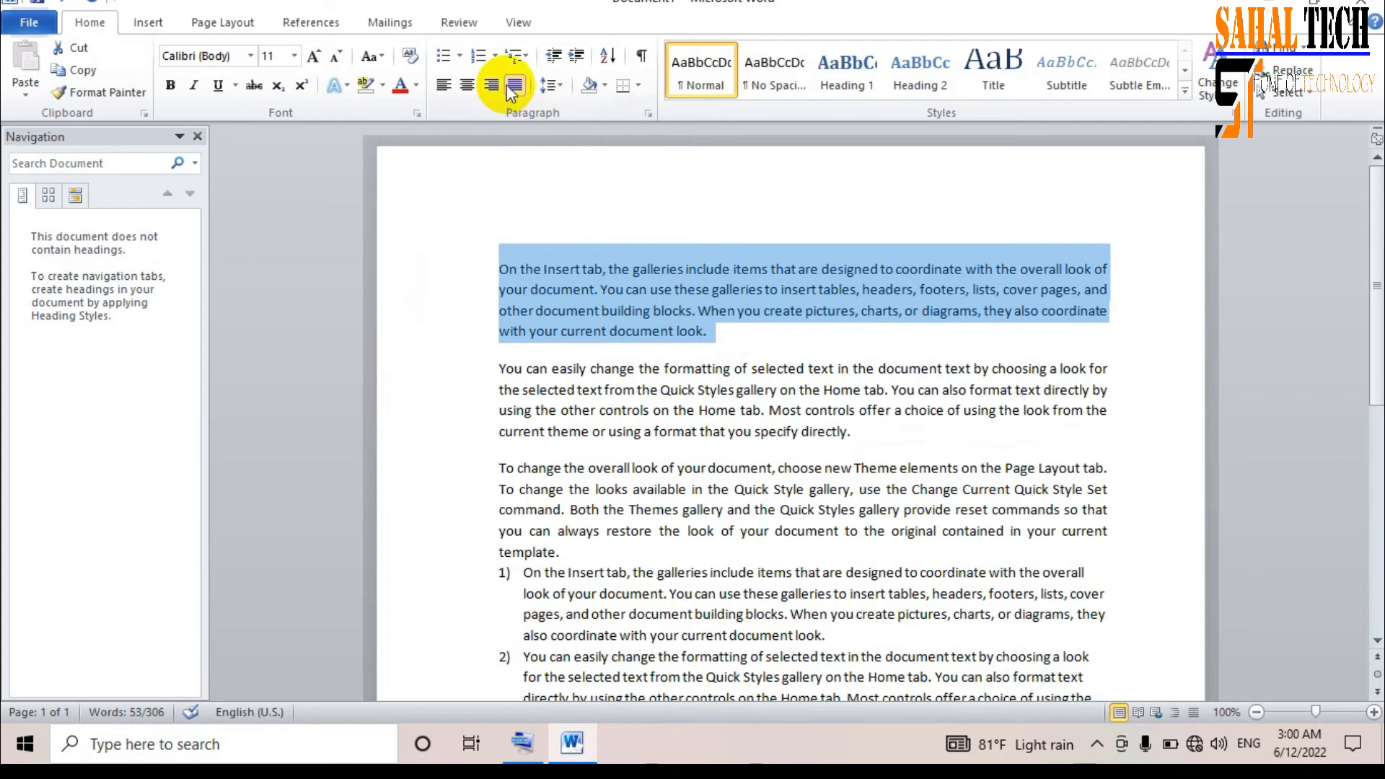
left_click(604, 84)
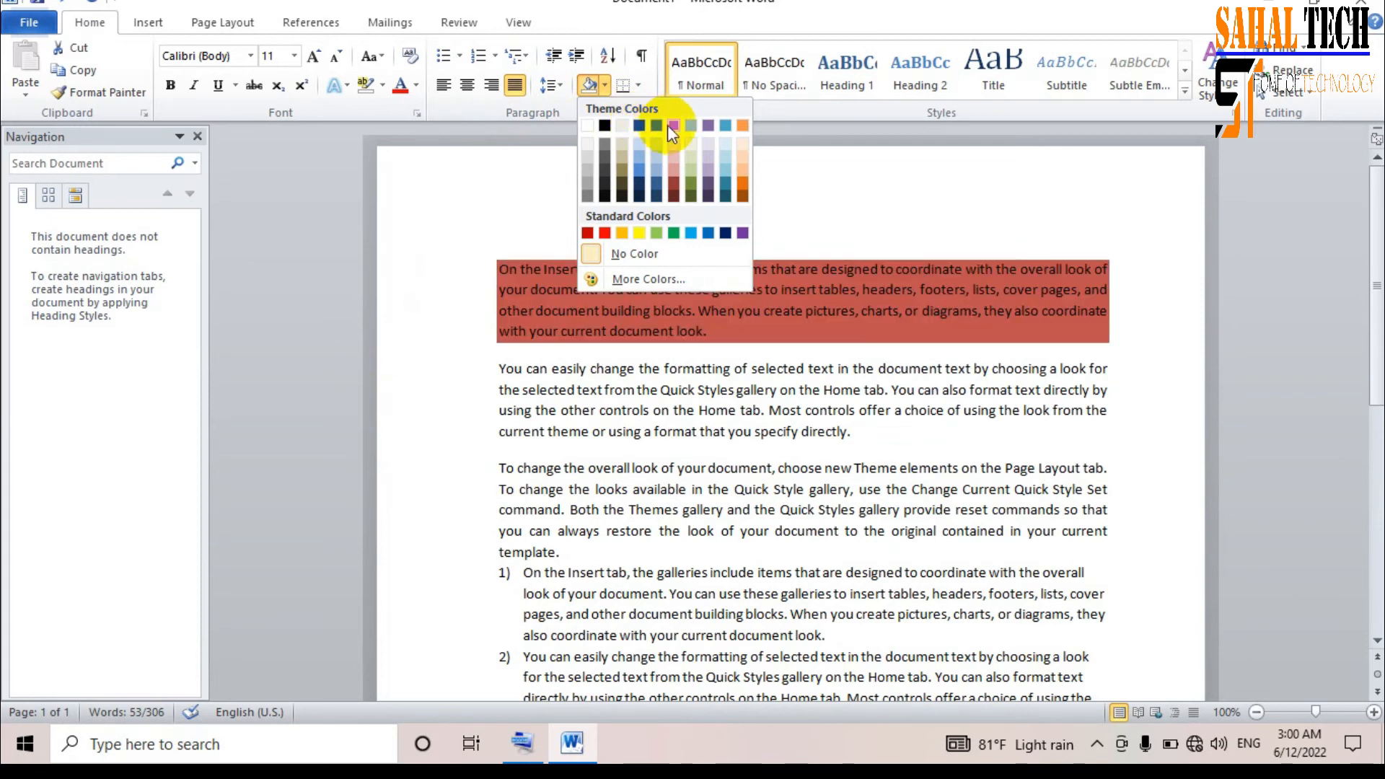
left_click(639, 189)
left_click(741, 229)
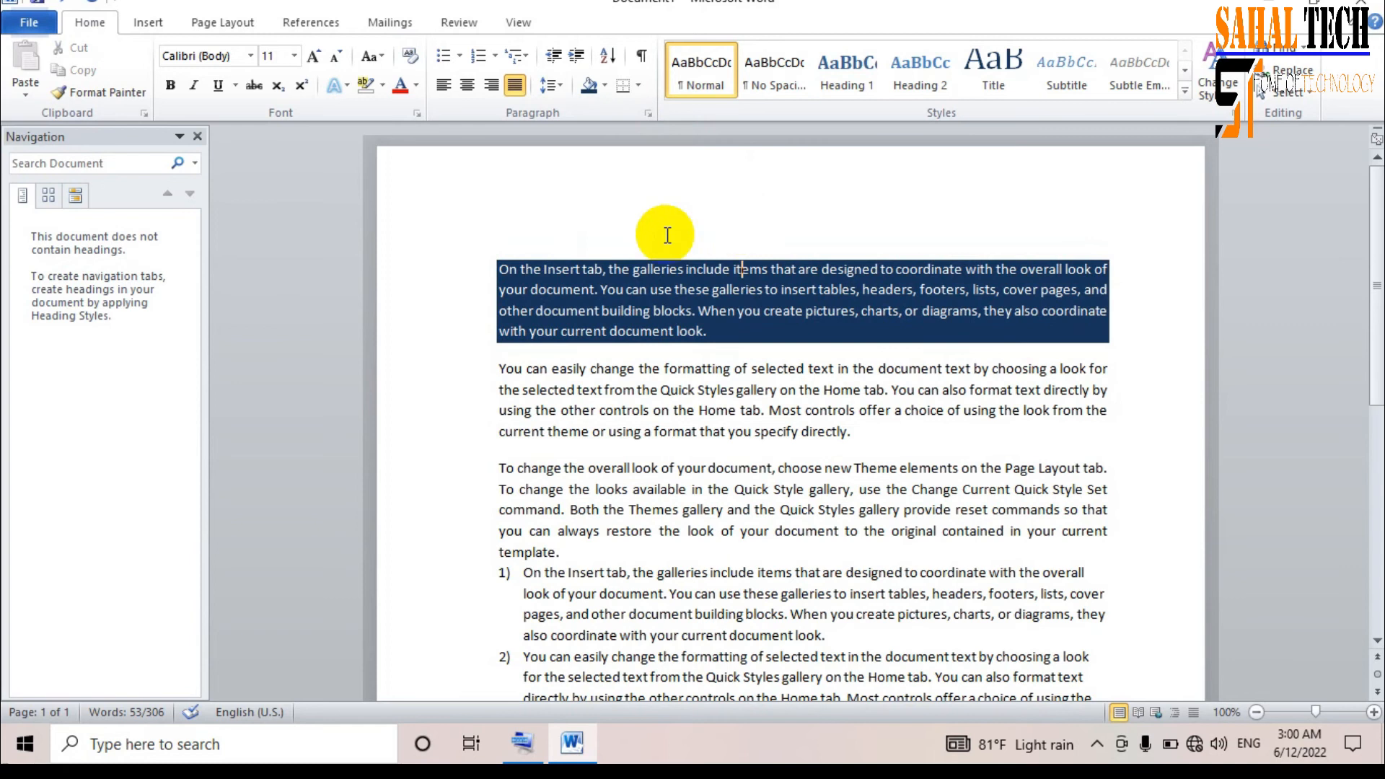
- Apply All Borders to the paragraph of numbered item 1)
mouse_move(557, 285)
left_mouse_down()
mouse_move(661, 322)
mouse_move(664, 365)
mouse_move(743, 345)
left_mouse_up()
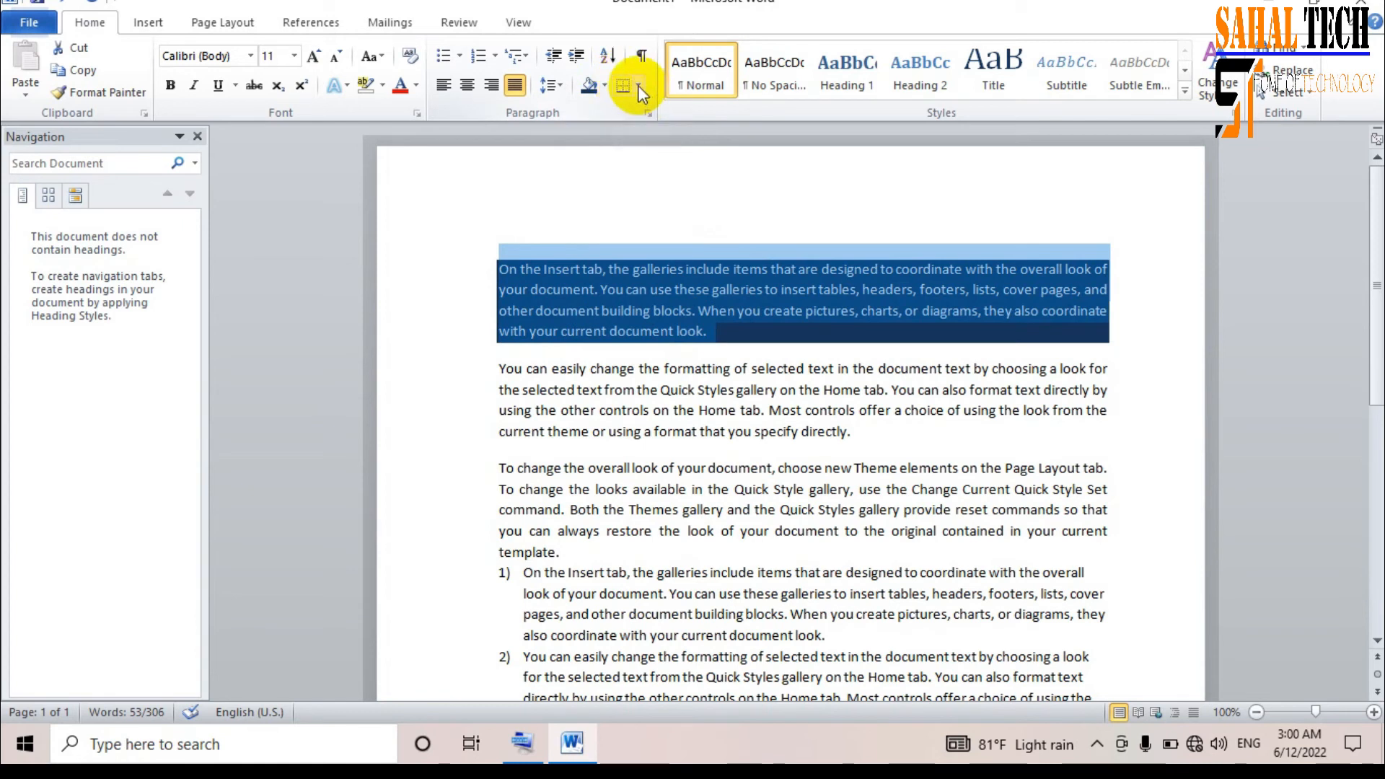
scroll(503, 482, "down", 2)
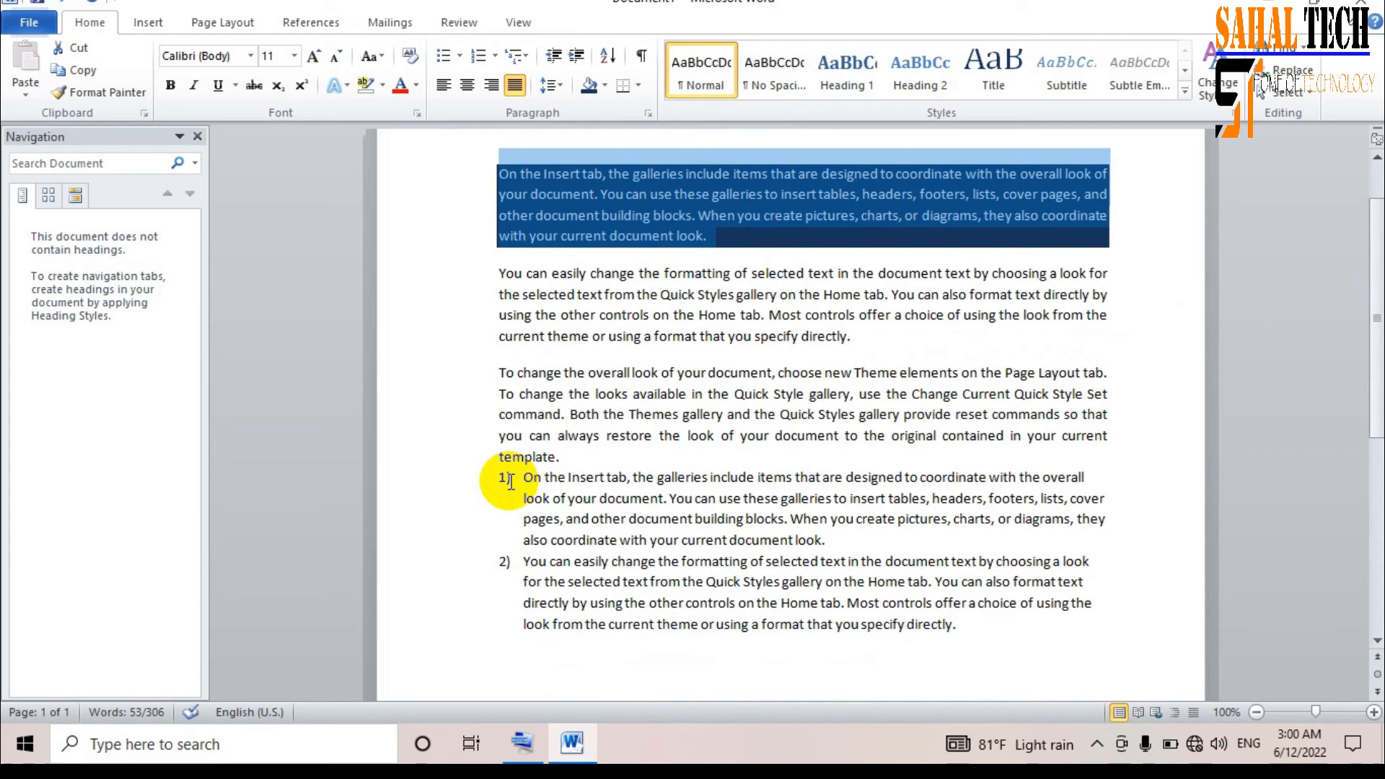
left_click_drag(523, 479, 823, 536)
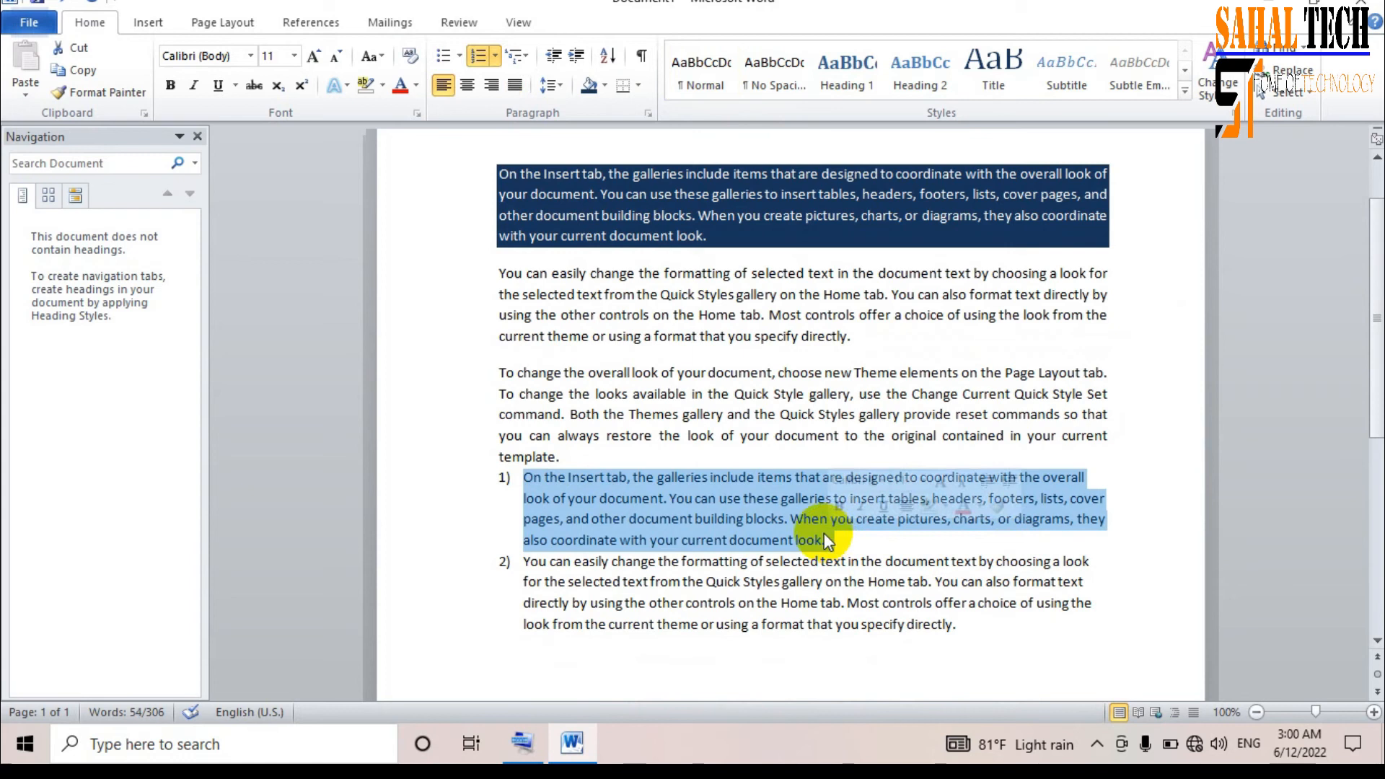
left_click(638, 88)
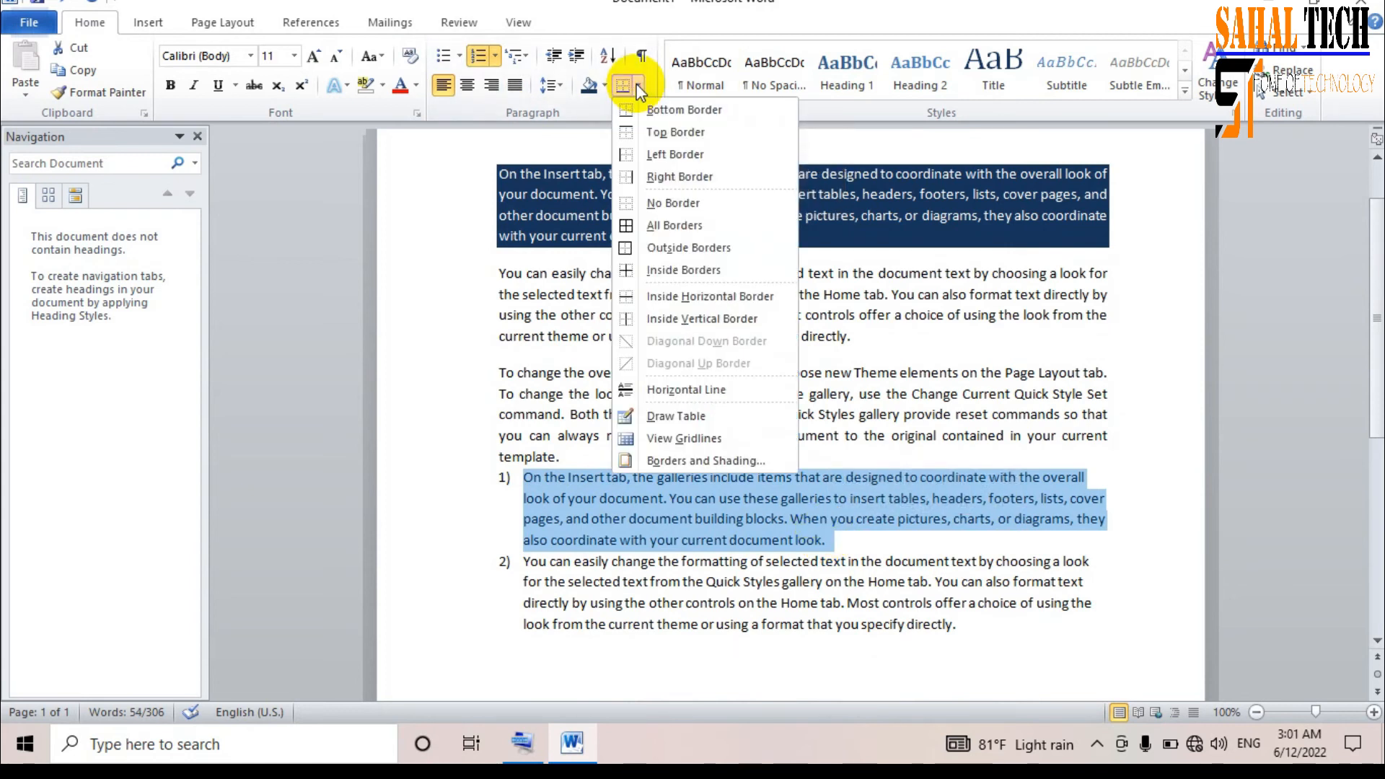
left_click(711, 232)
left_click(1175, 414)
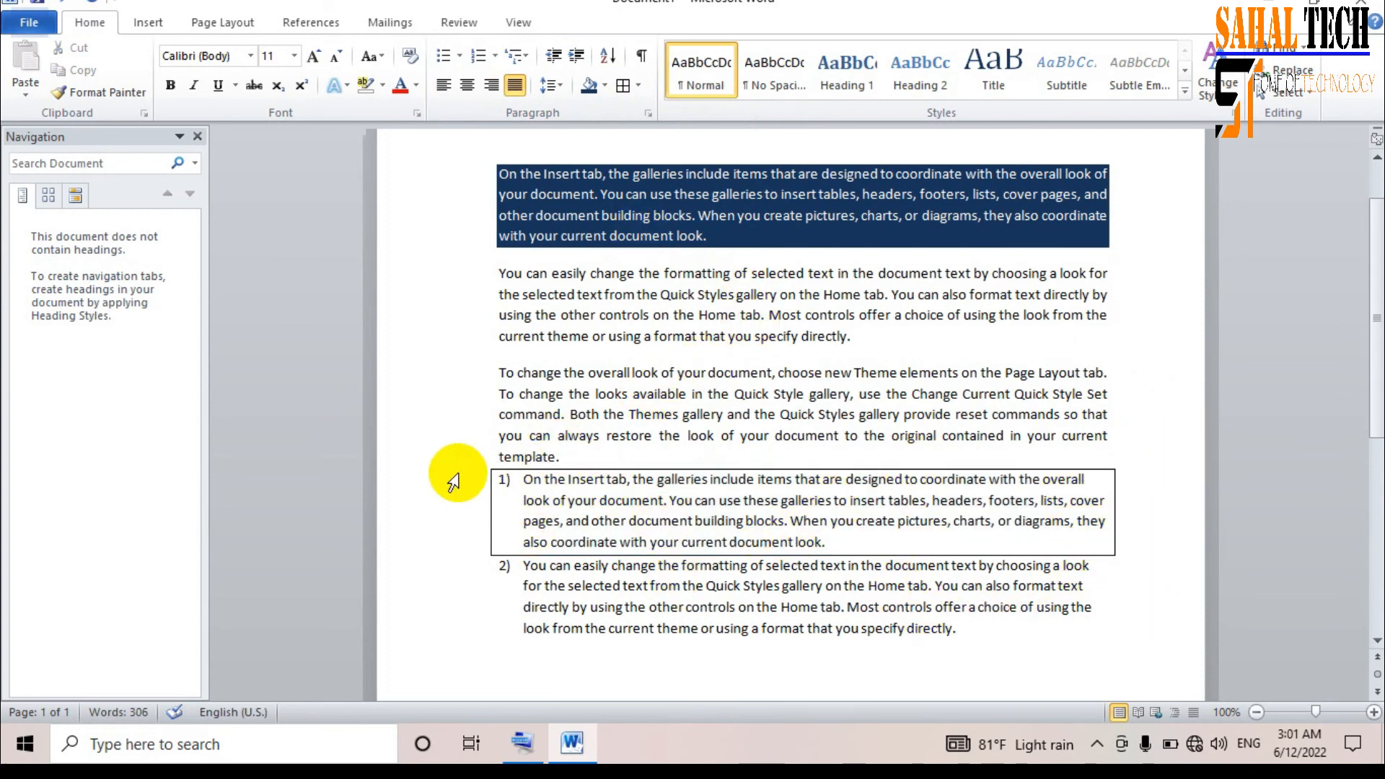
- Select the text of numbered item 1) and set it to No Border
left_click_drag(522, 479, 819, 542)
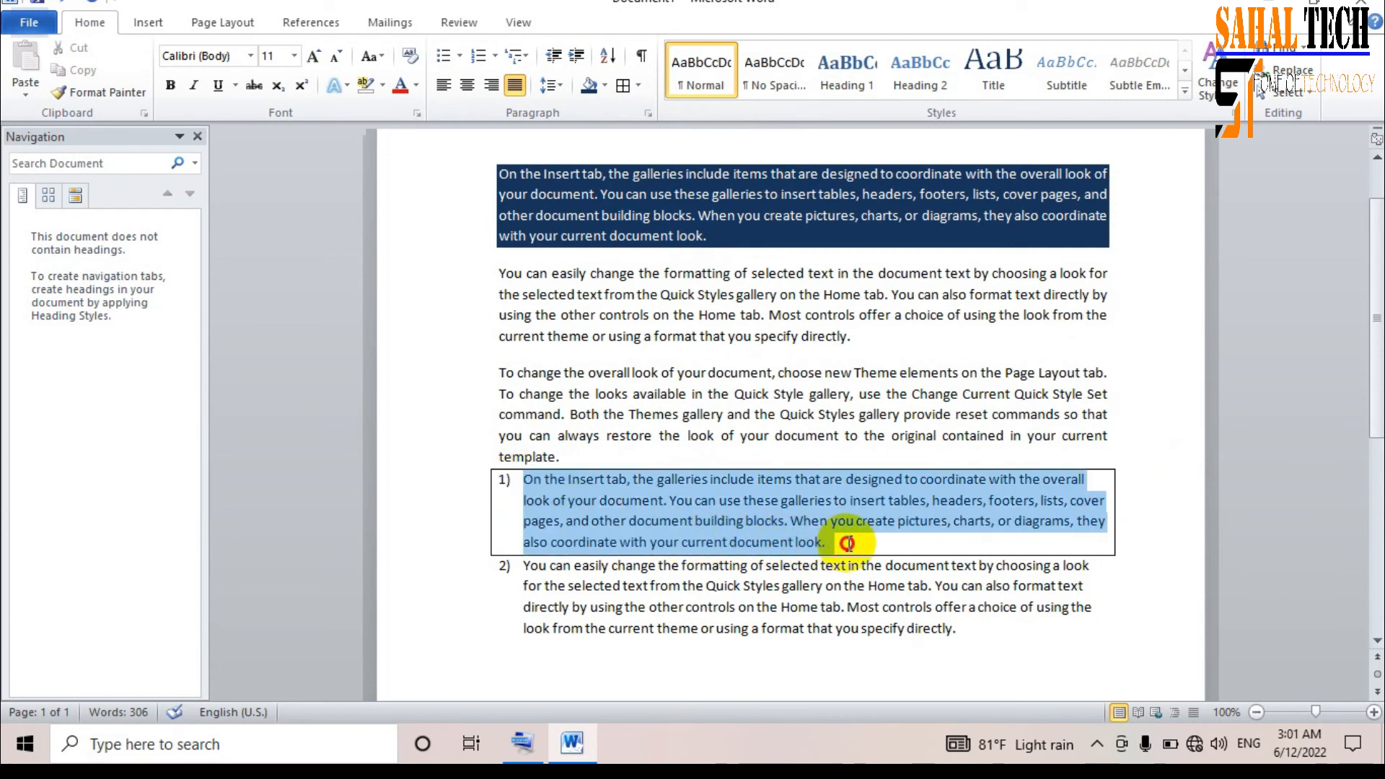
left_click(639, 85)
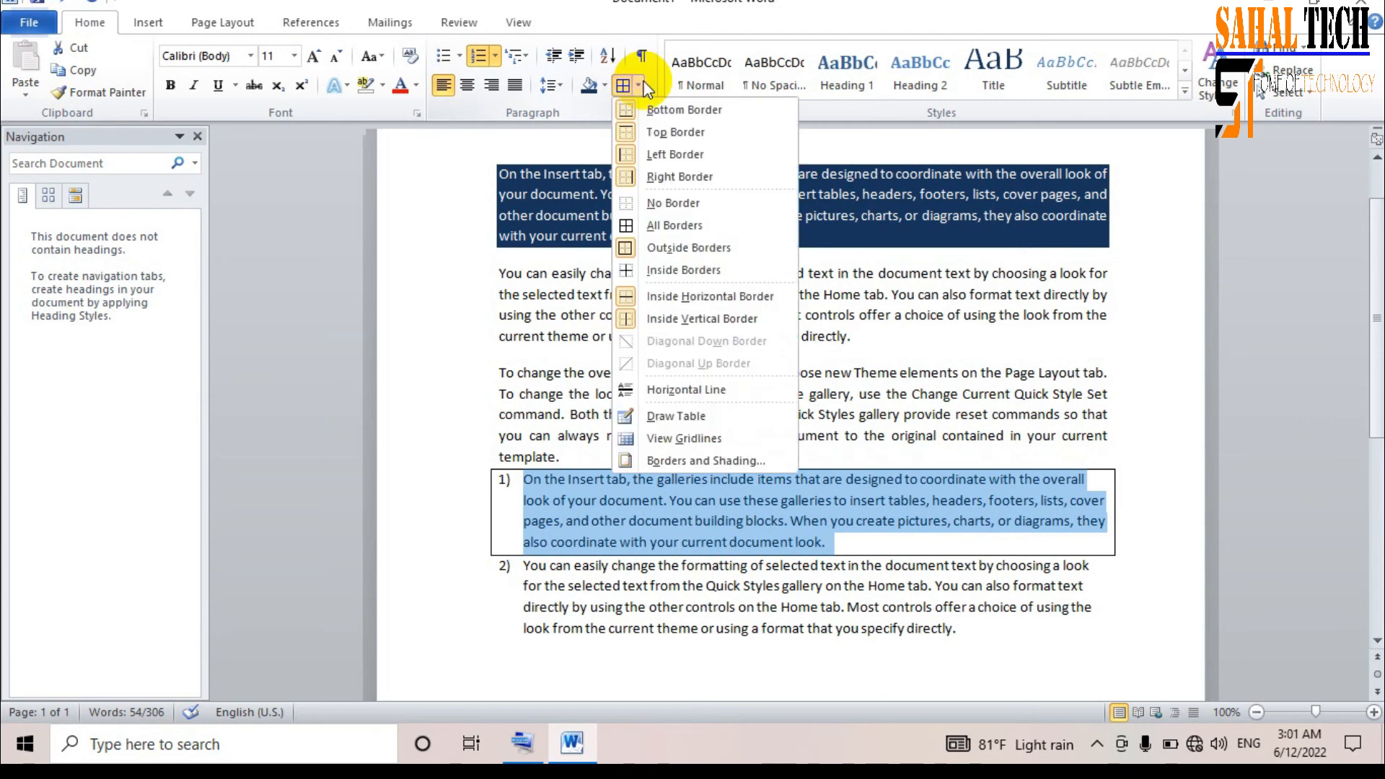
left_click(701, 209)
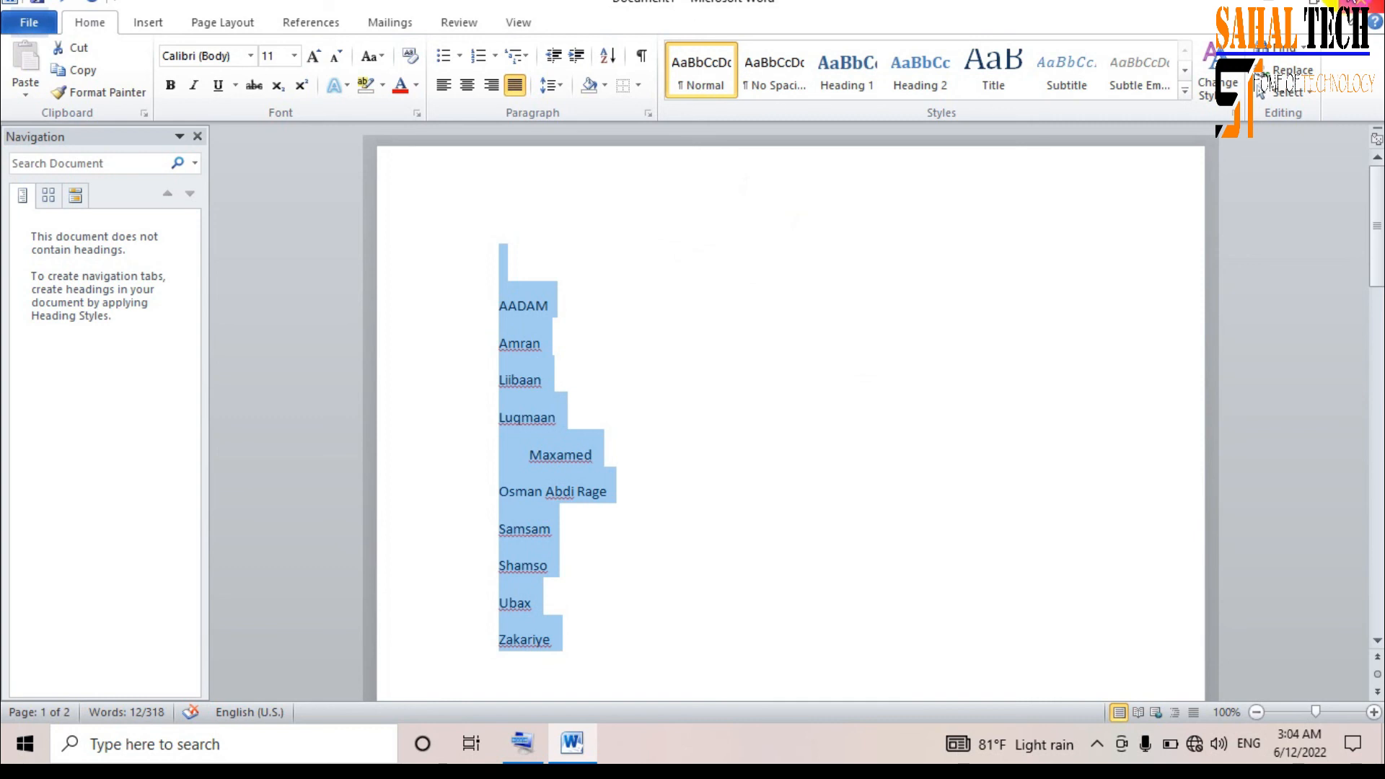
- Close the document and exit to the desktop
key("alt+F4")
left_click(703, 384)
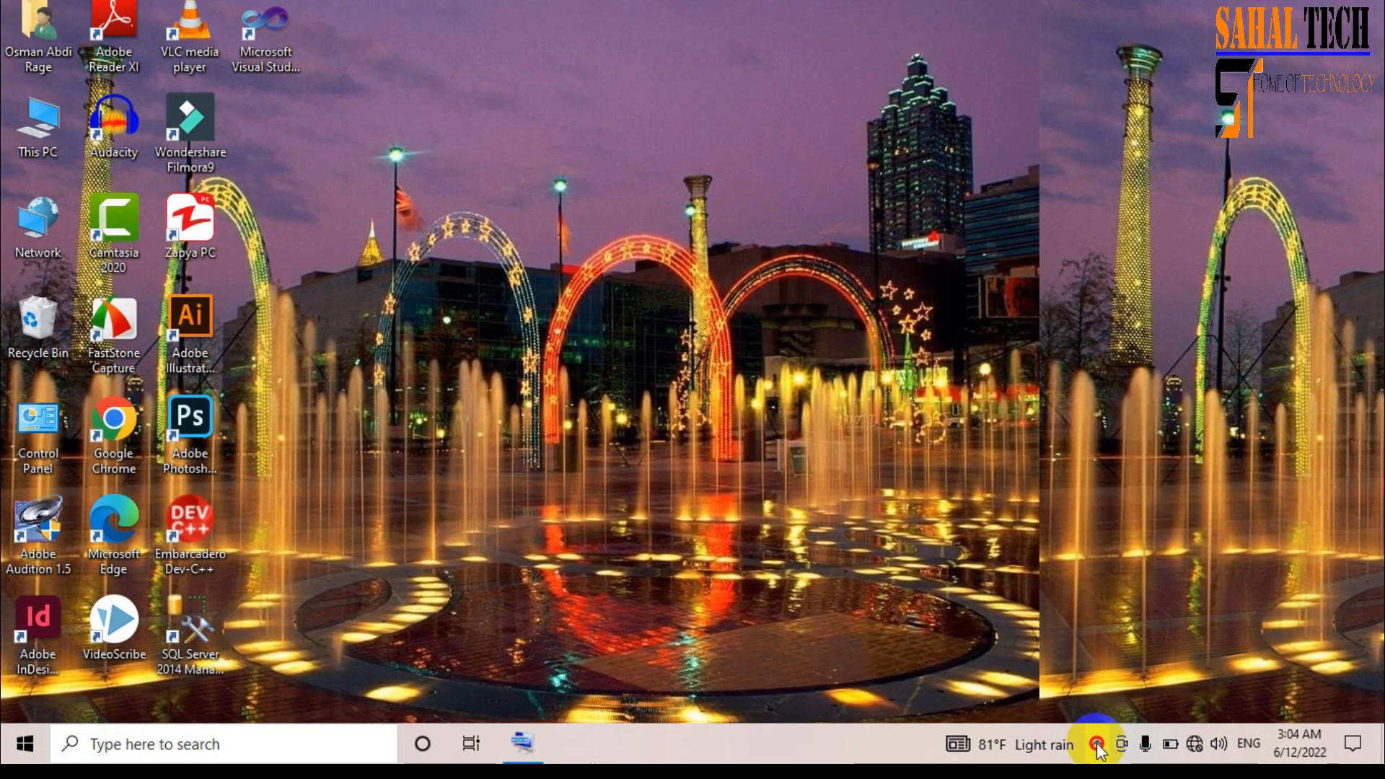
left_click(1097, 745)
left_click(945, 635)
left_click(1099, 745)
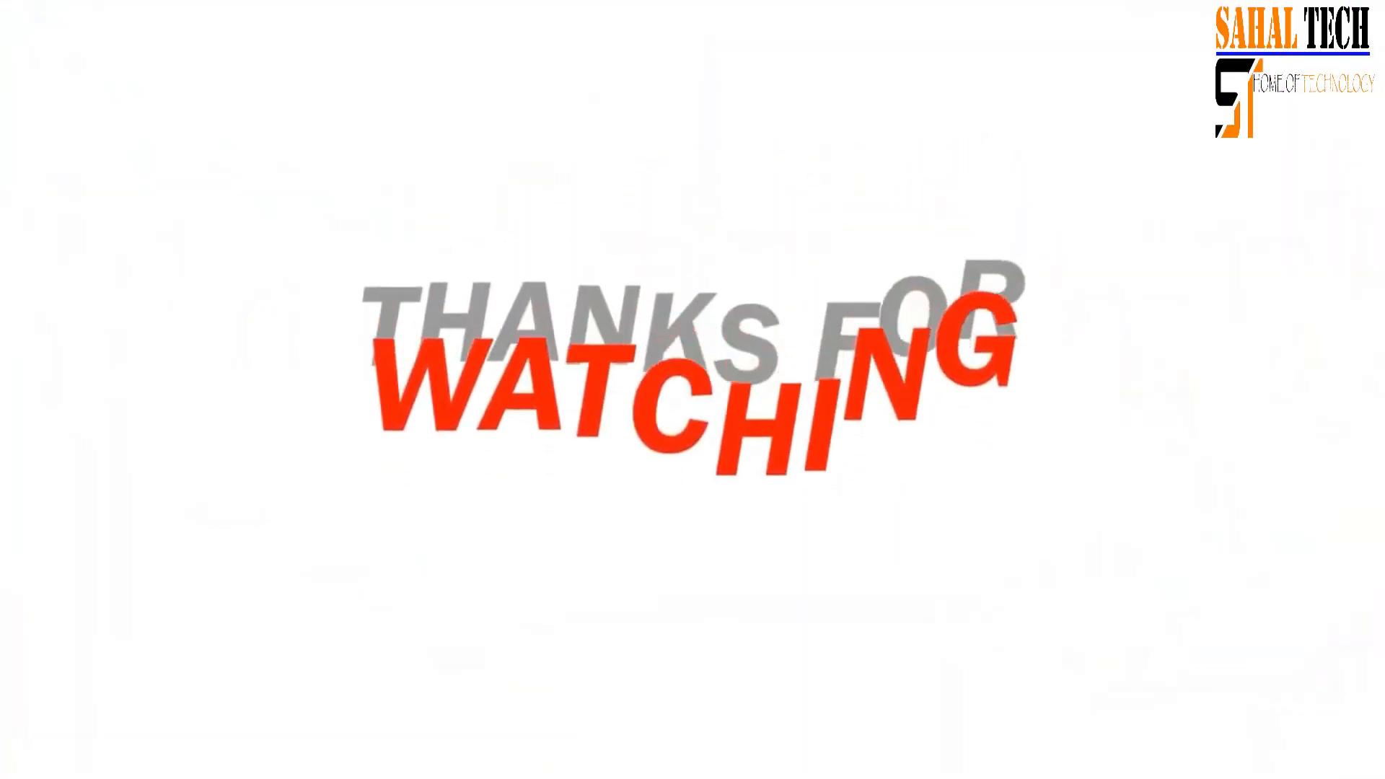